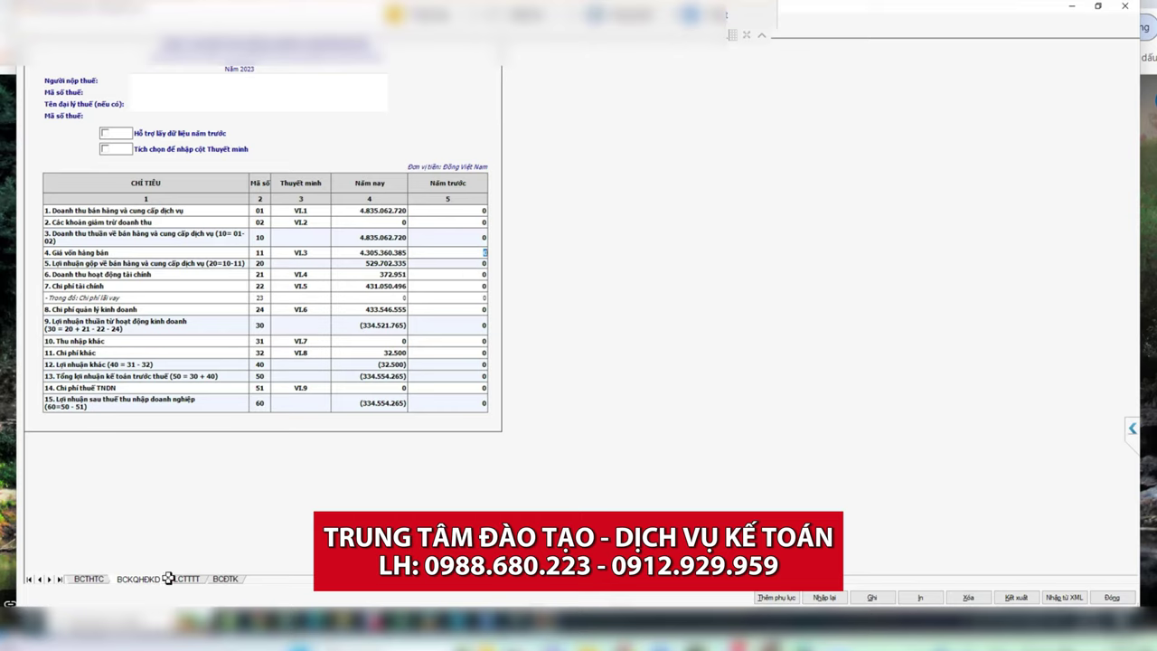
Switch to MISA SME.NET and dismiss the parameter dialog of the trial balance report (Bảng cân đối tài khoản).
click(482, 210)
click(425, 624)
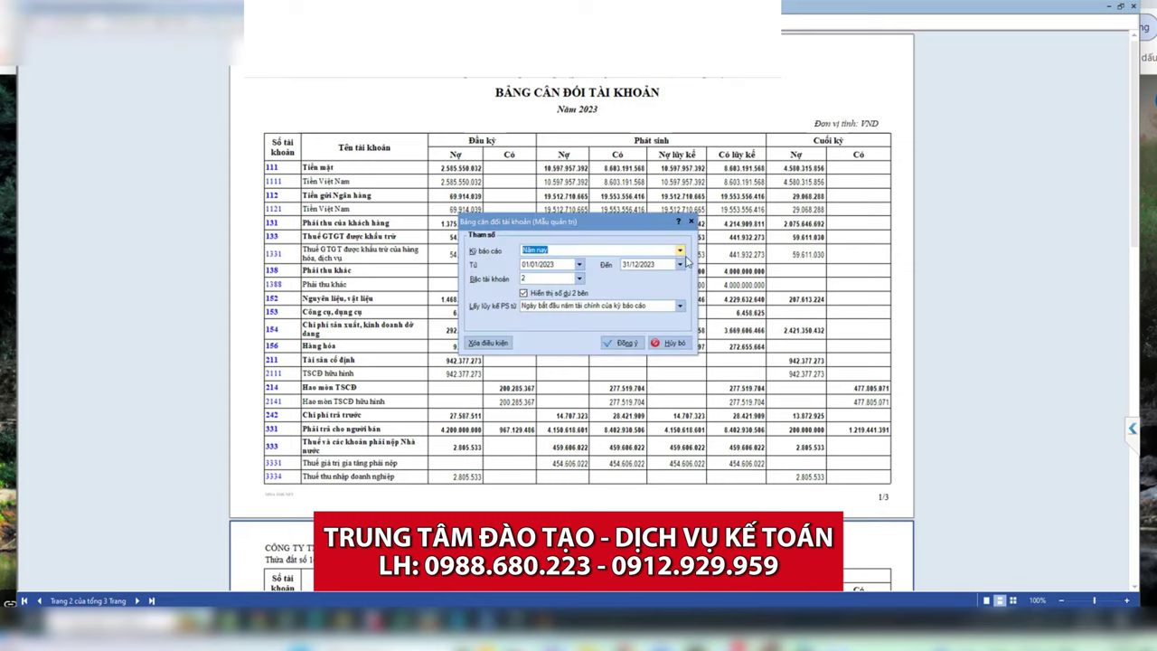
click(682, 344)
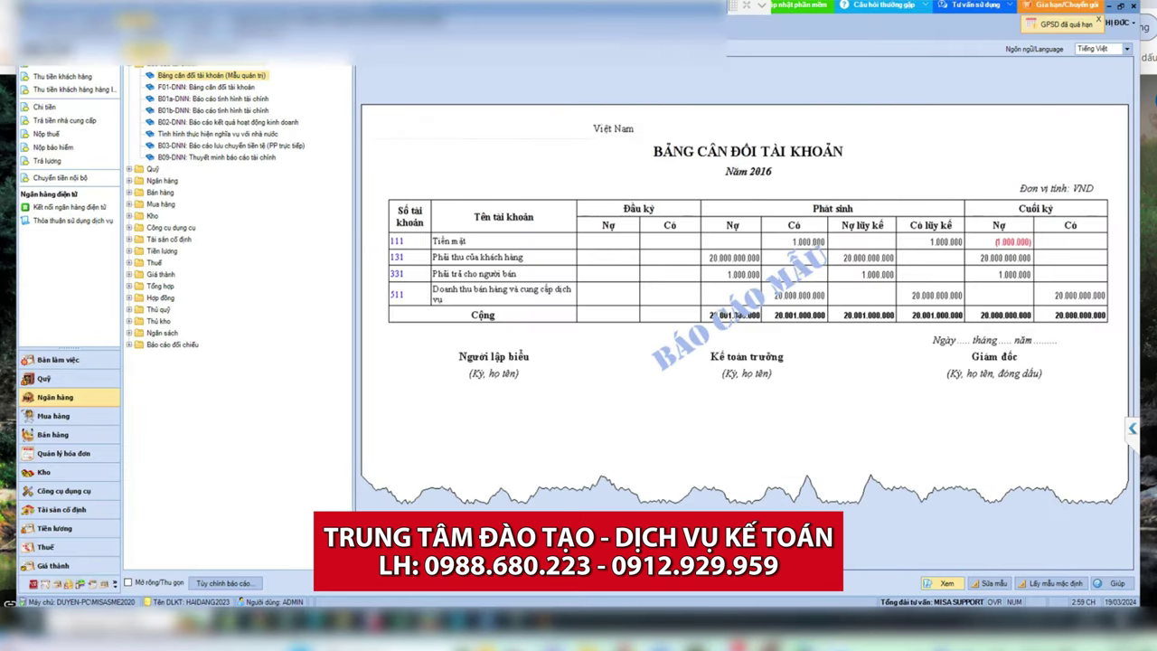
Lock the accounting period (Khóa sổ kỳ kế toán) with 31/12/2023 as the new lock date.
click(150, 33)
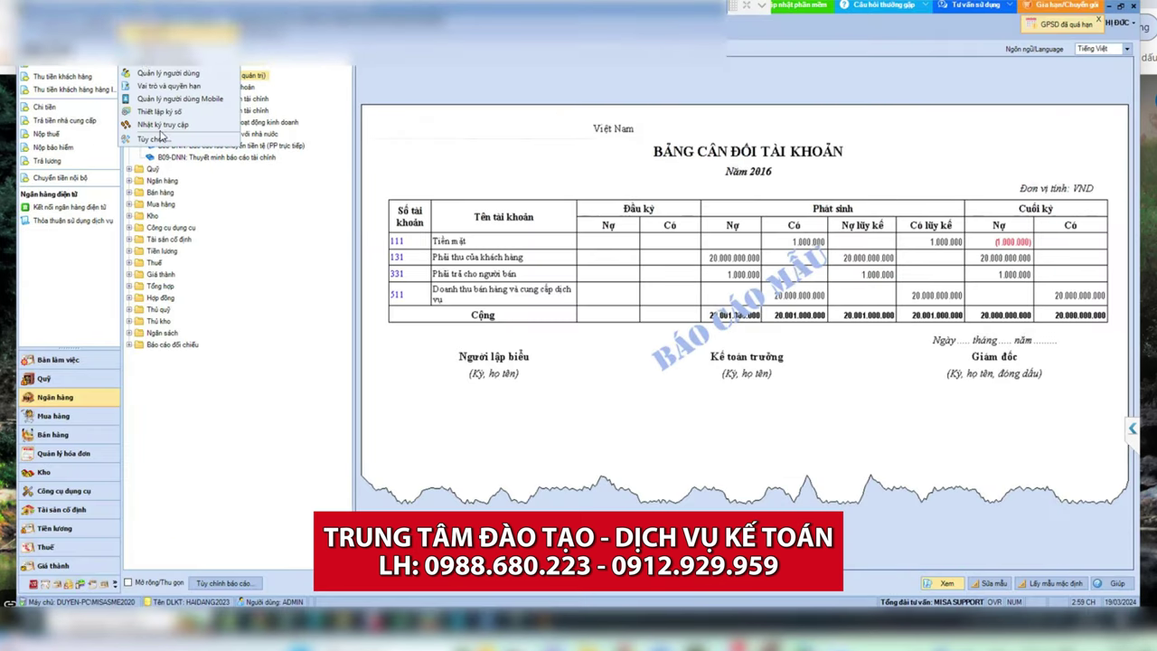
click(108, 33)
mouse_move(113, 179)
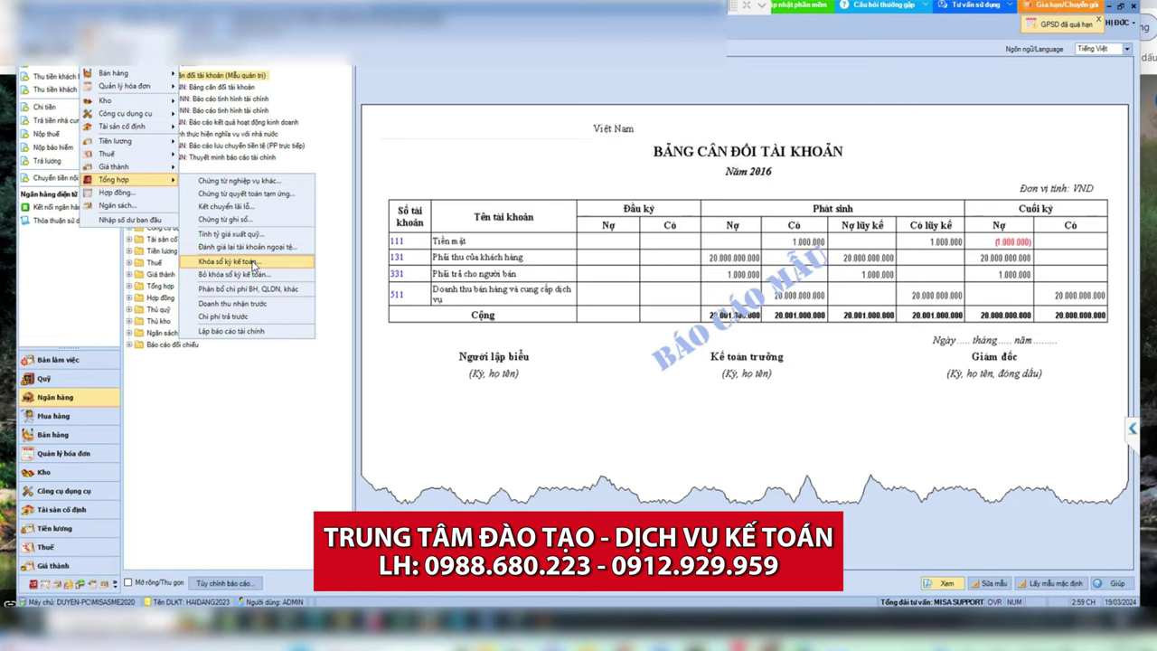
click(254, 263)
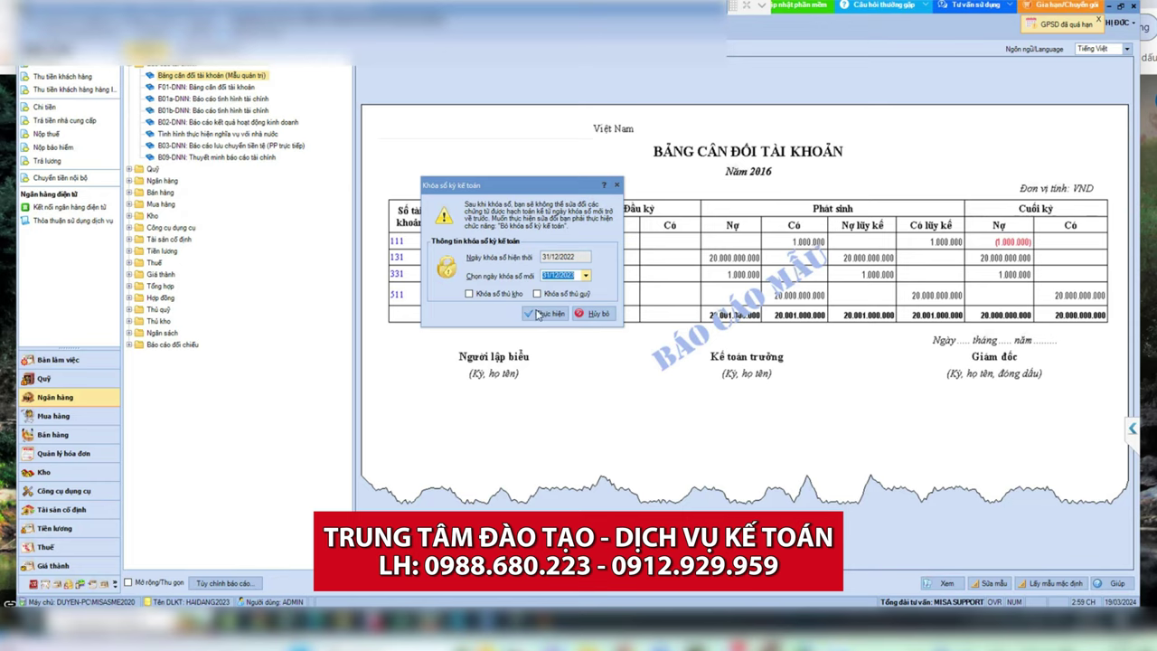
click(545, 314)
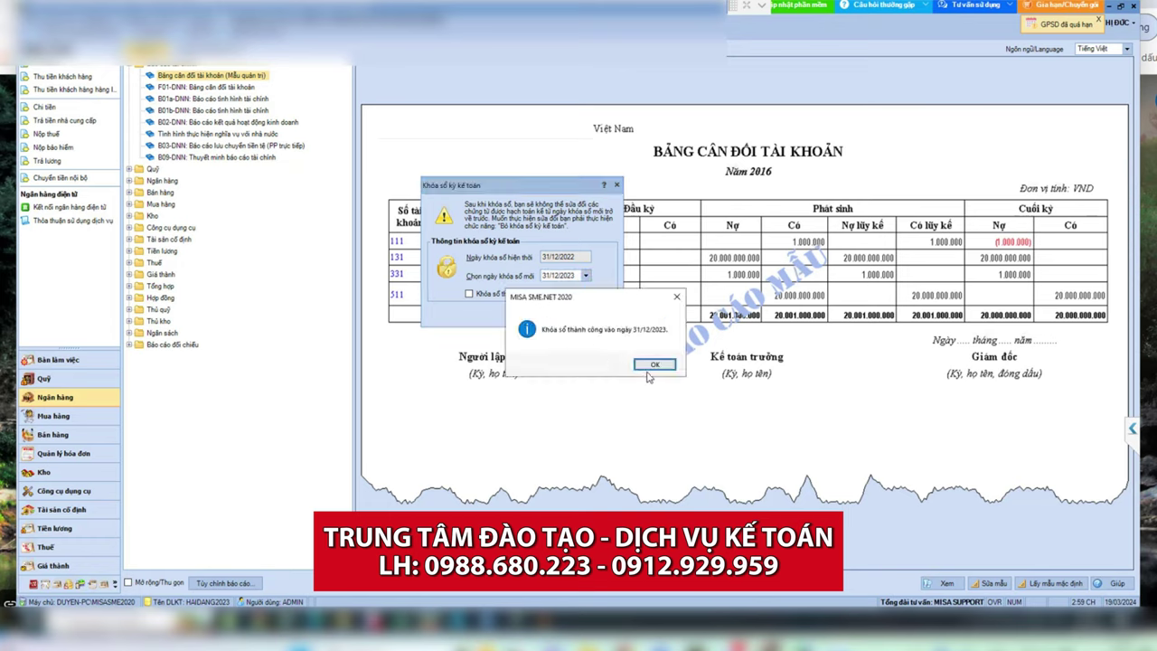
click(658, 365)
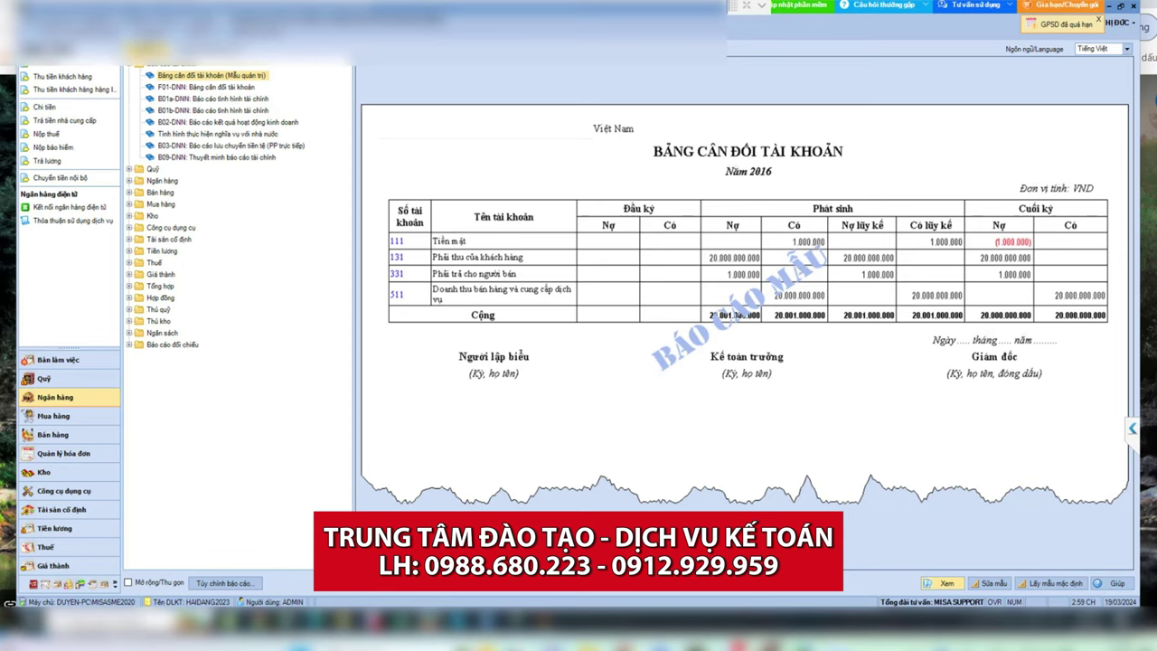
Unlock the accounting period (Bỏ khóa sổ kỳ kế toán), setting the lock date back to 31/12/2022.
click(98, 19)
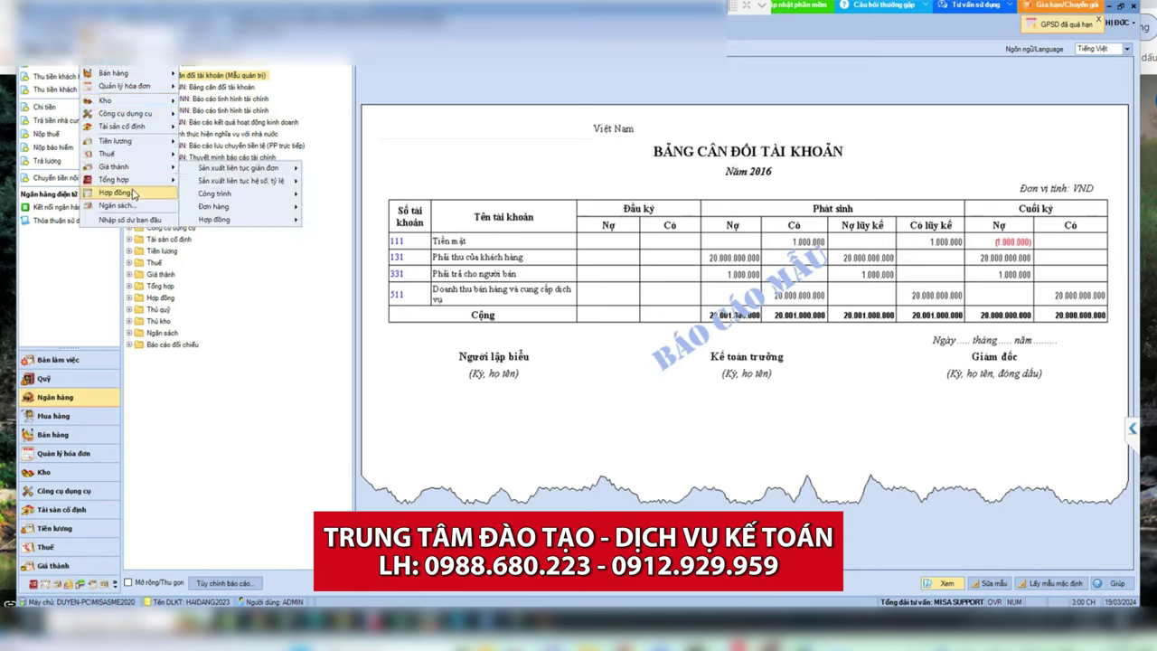
mouse_move(140, 182)
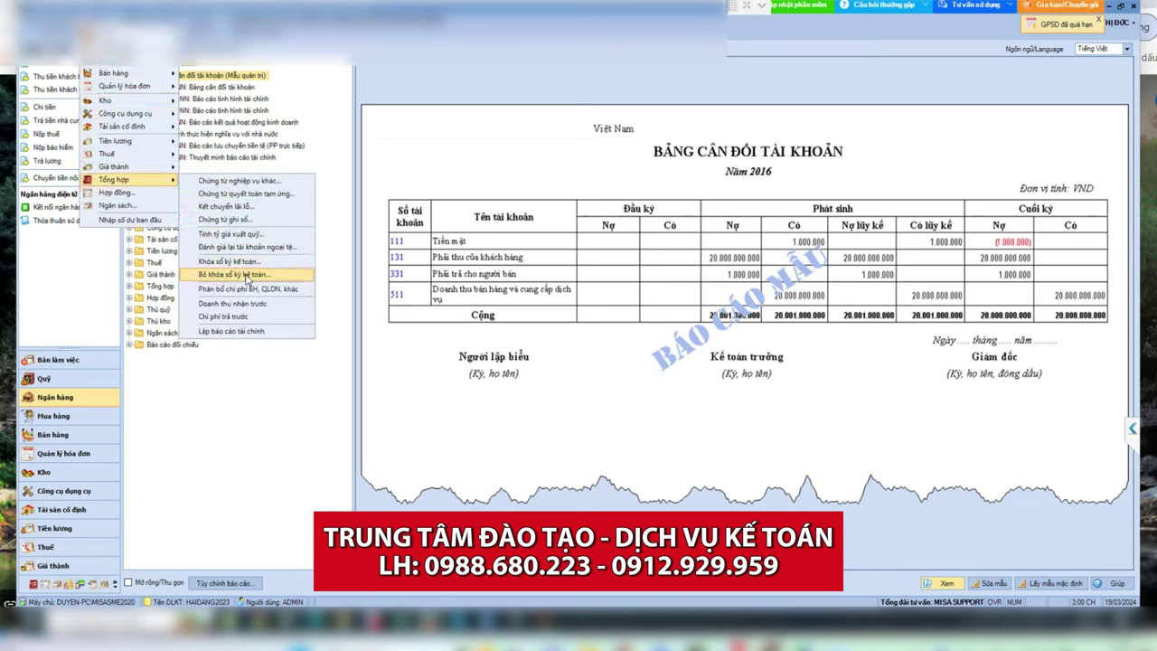
click(250, 276)
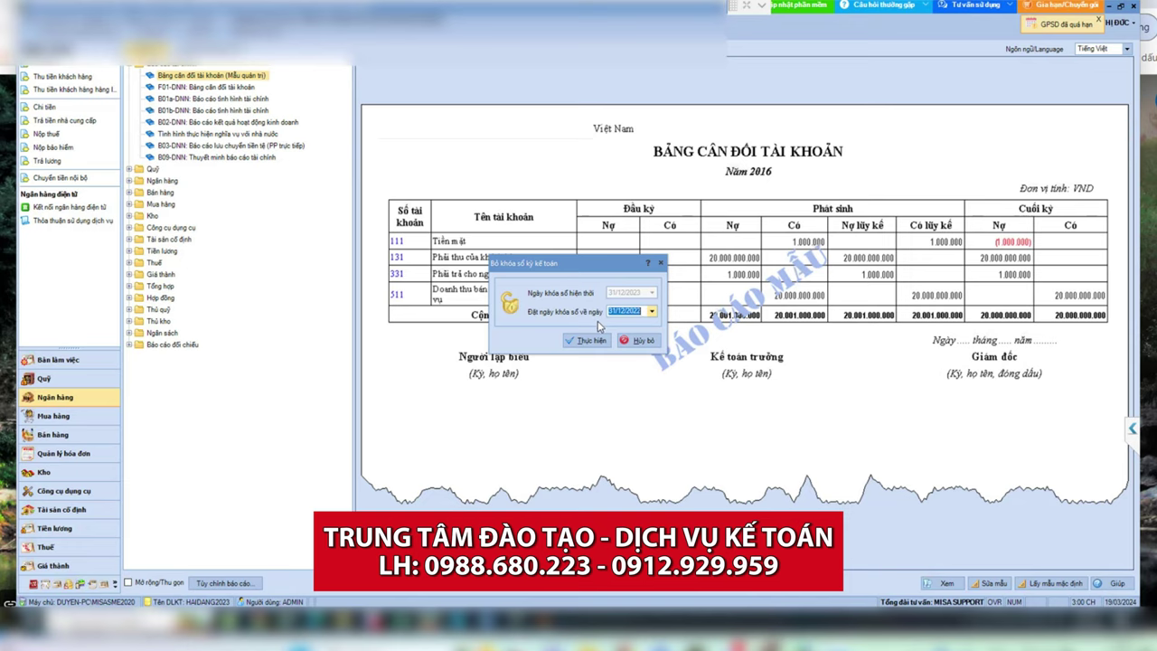
click(591, 341)
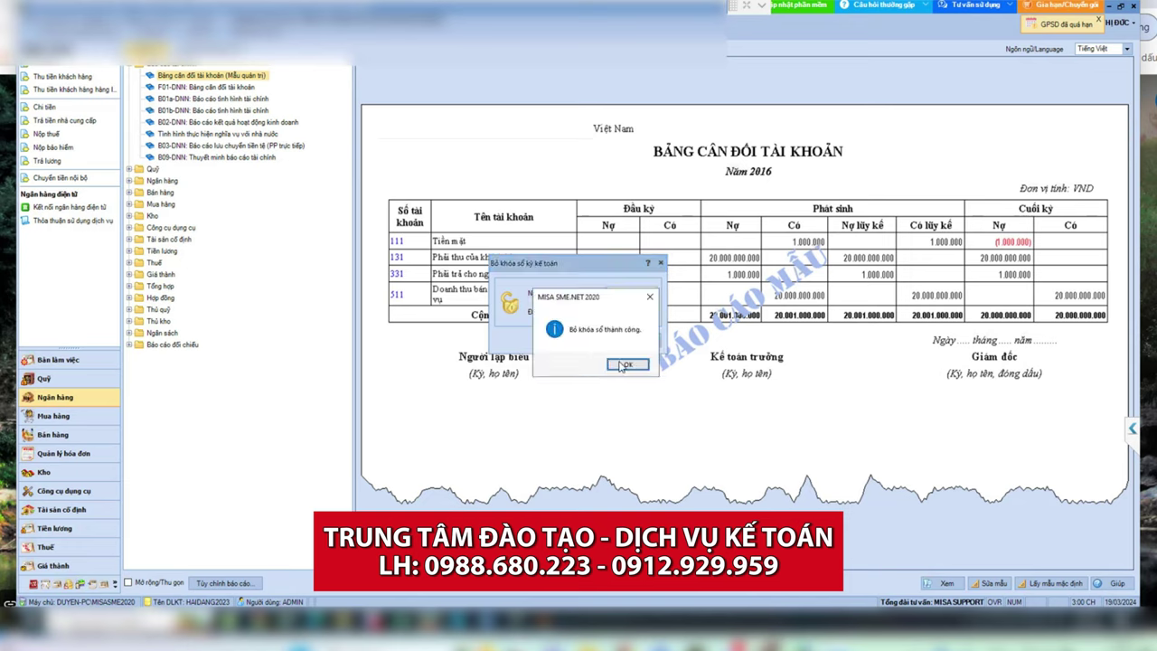
click(620, 363)
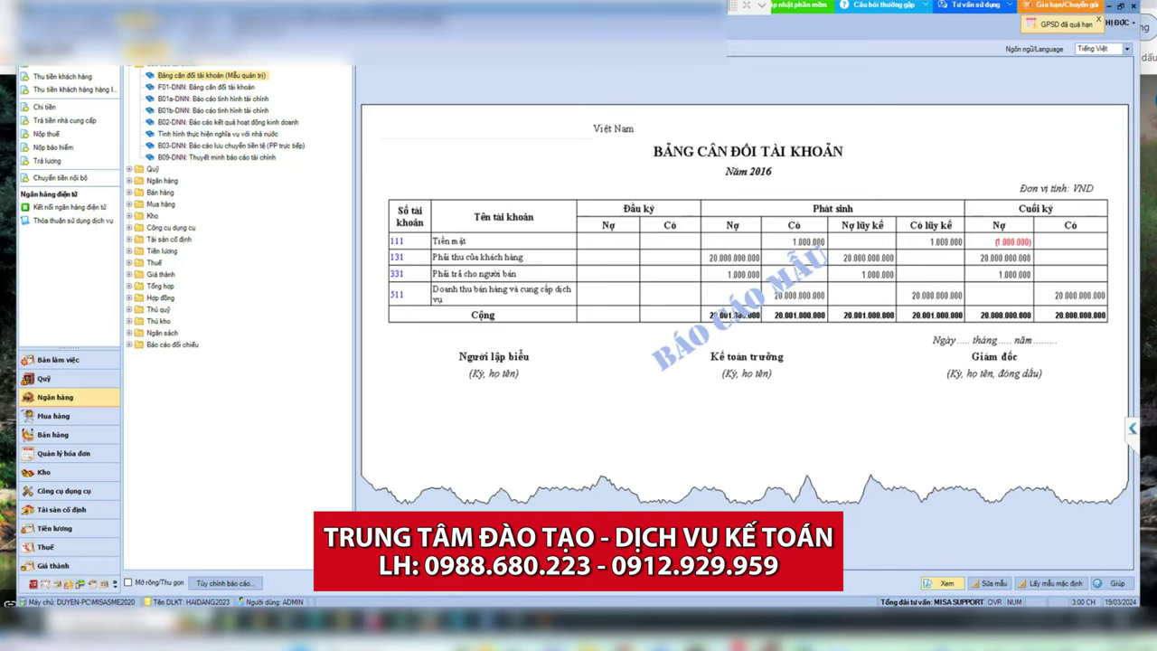
click(142, 20)
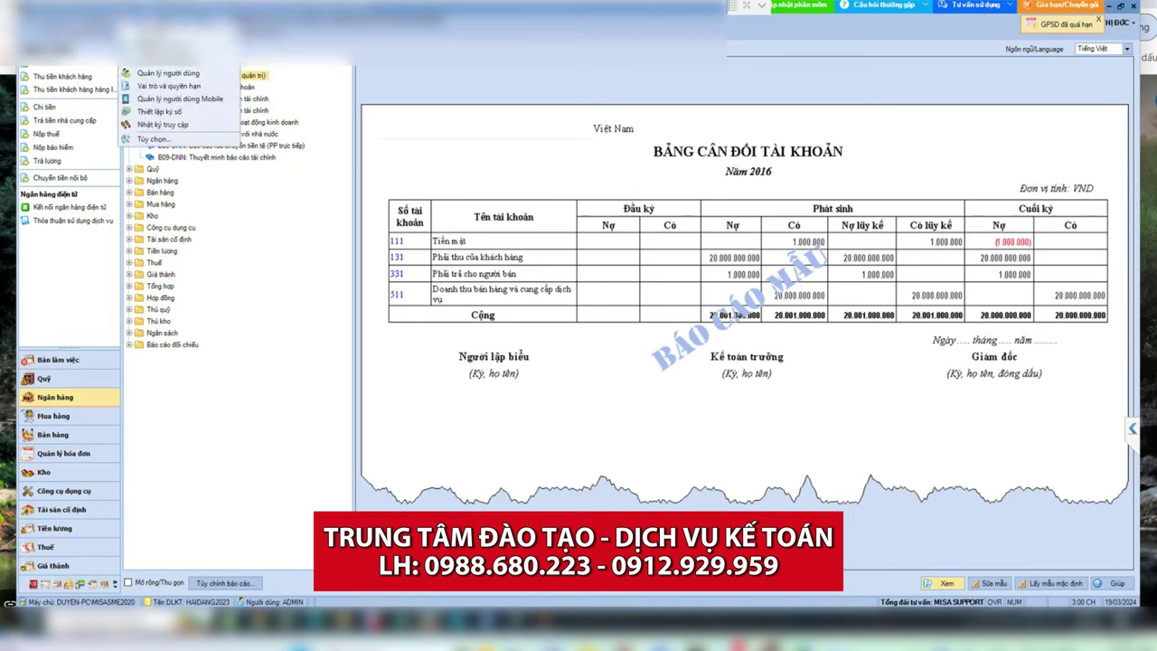
click(142, 138)
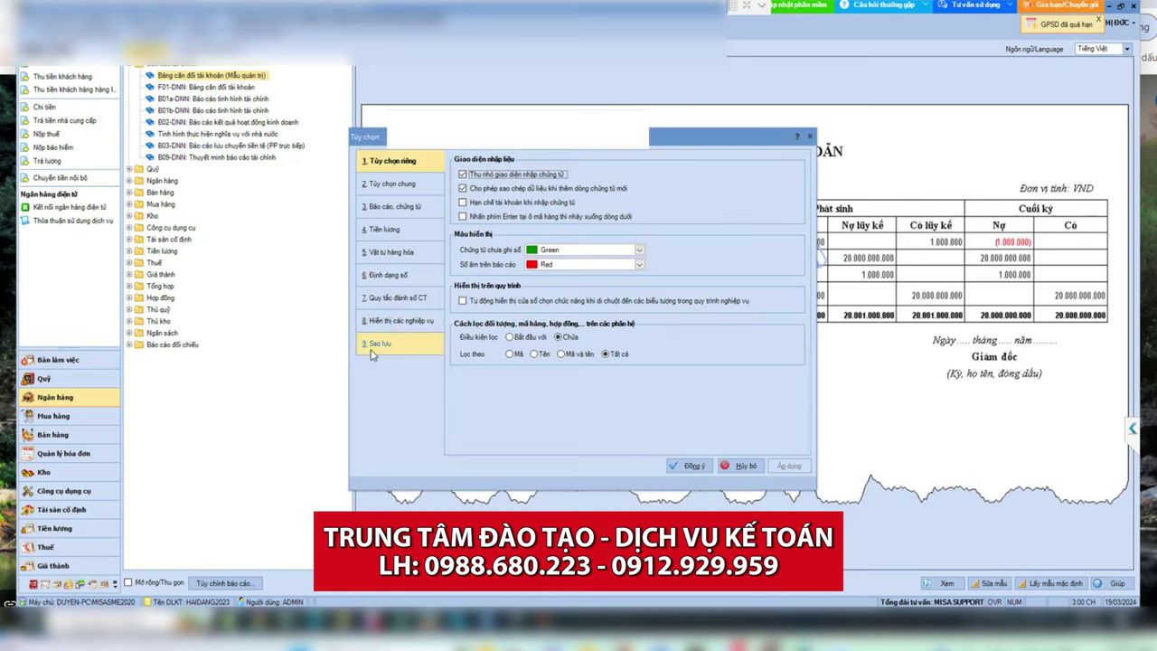
click(741, 465)
Review the program options for displayed business modules, general settings and inventory items (Vật tư hàng hóa).
click(136, 9)
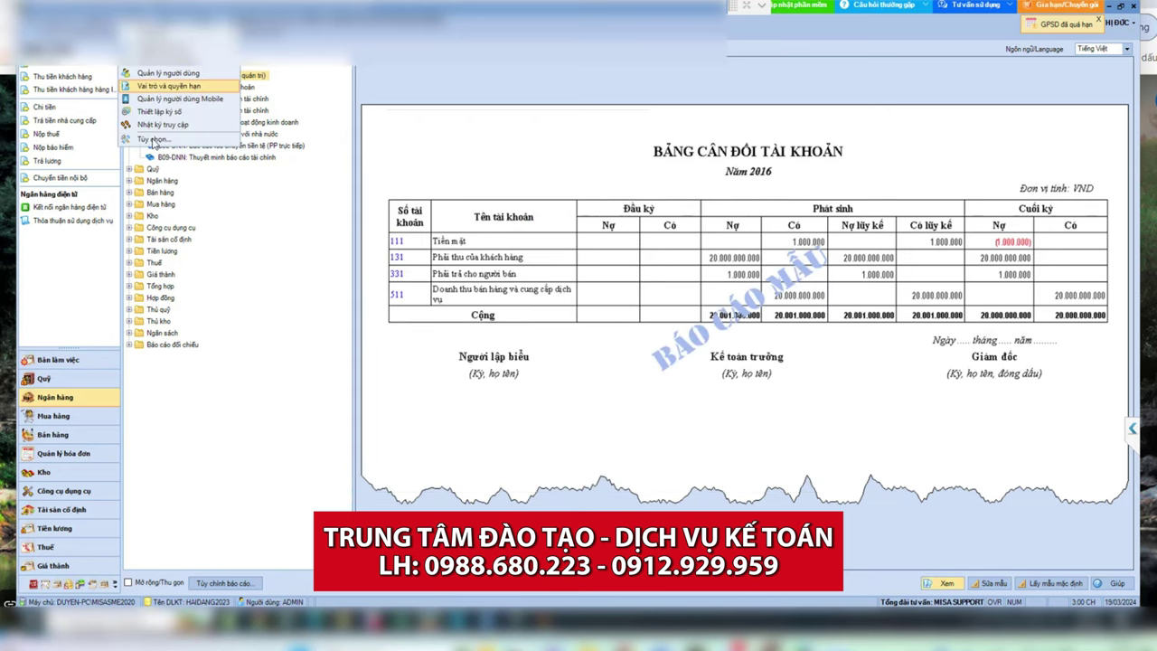
click(156, 127)
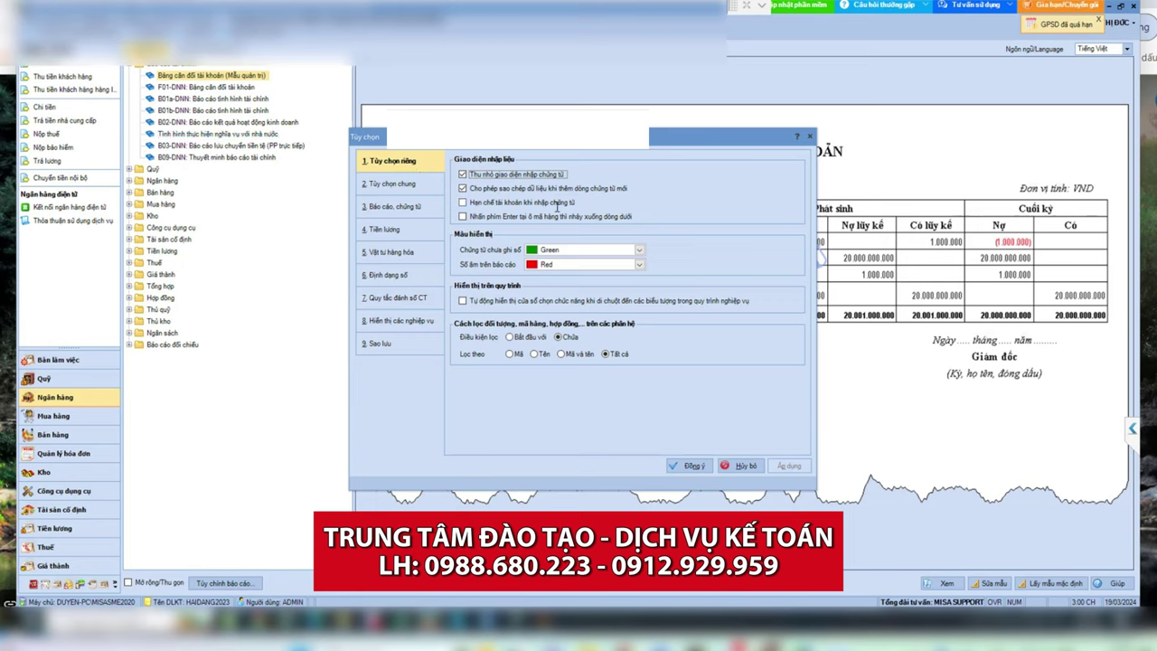
click(400, 322)
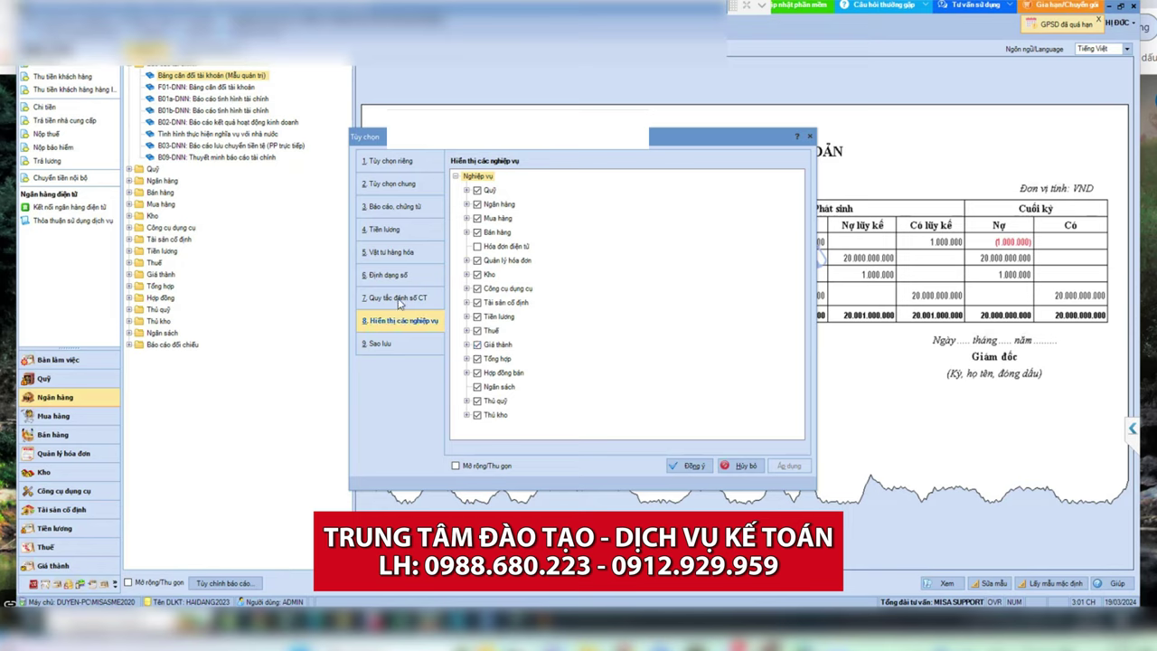
click(393, 184)
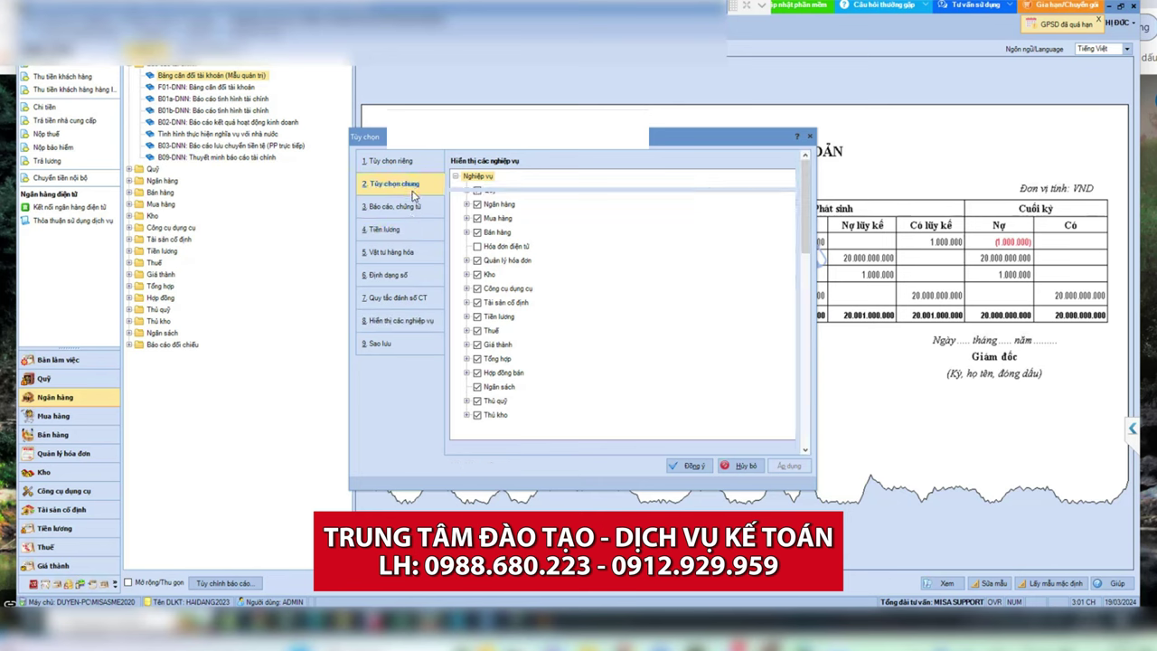
scroll(572, 321, down, 10)
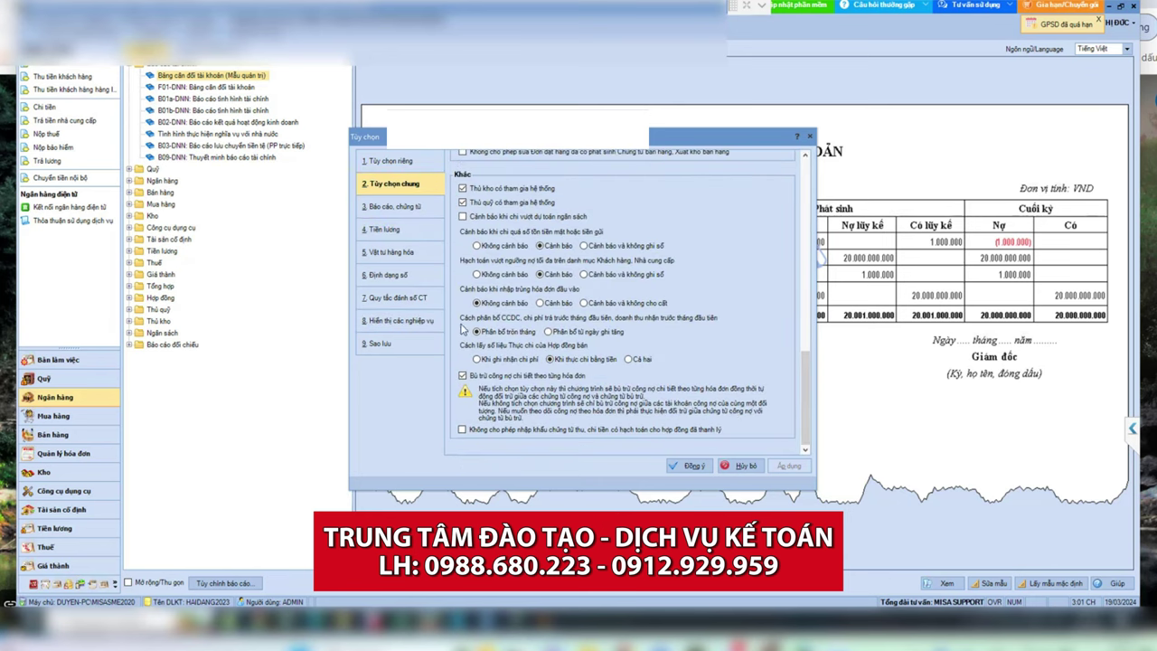
scroll(488, 231, up, 5)
scroll(506, 239, up, 4)
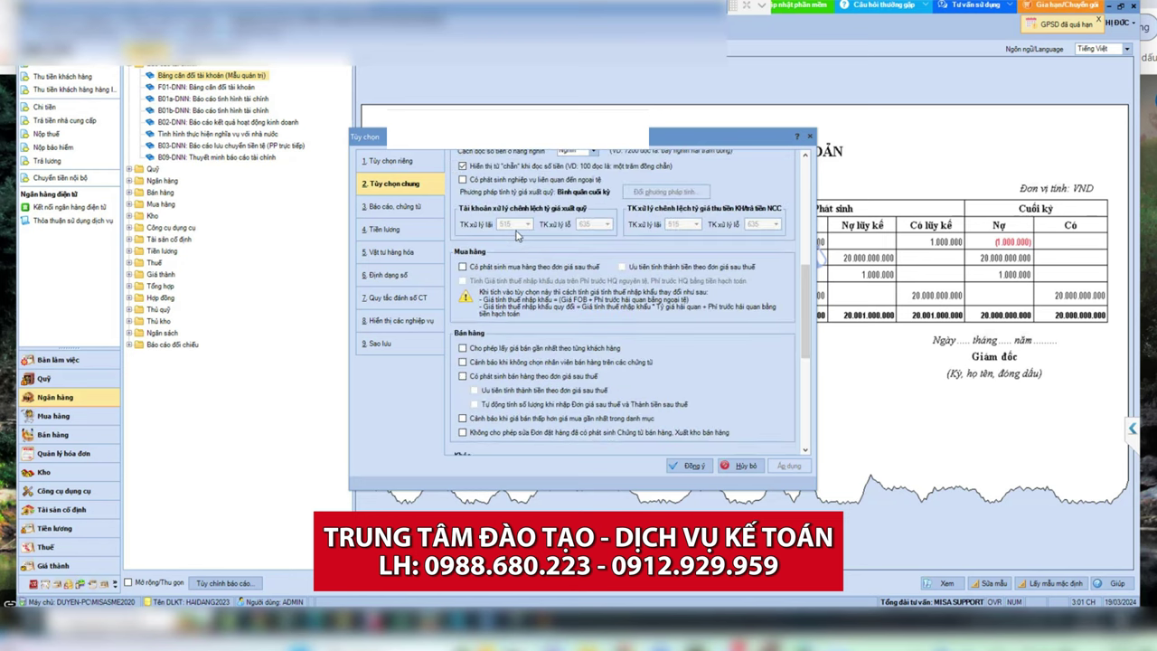
scroll(522, 254, up, 4)
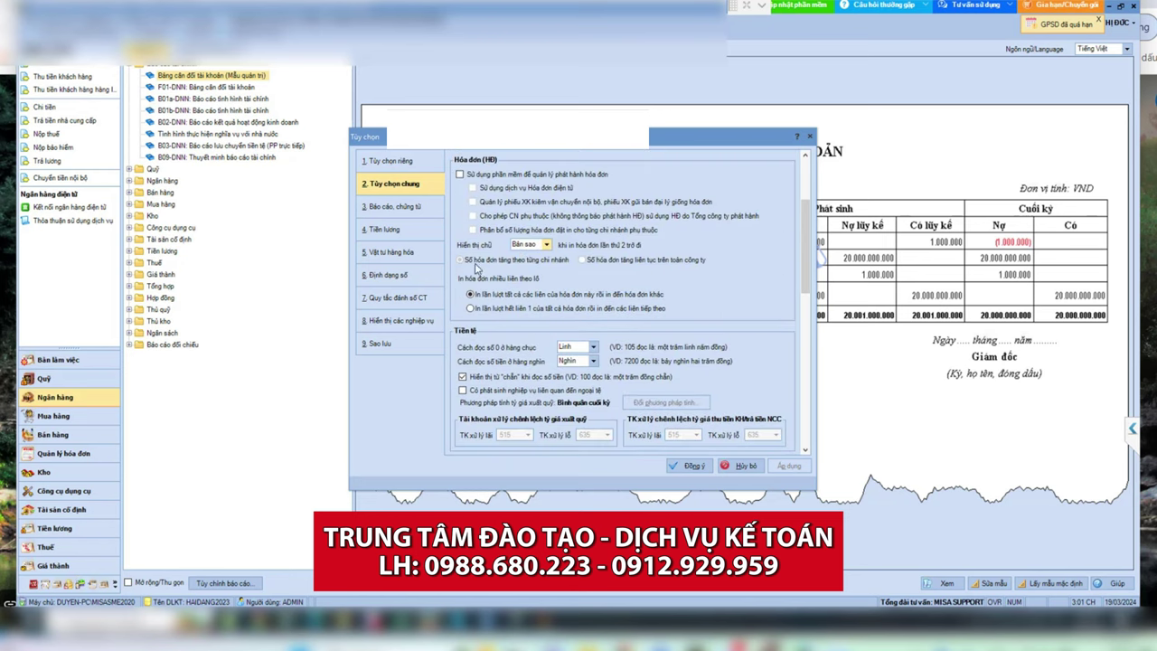
click(396, 252)
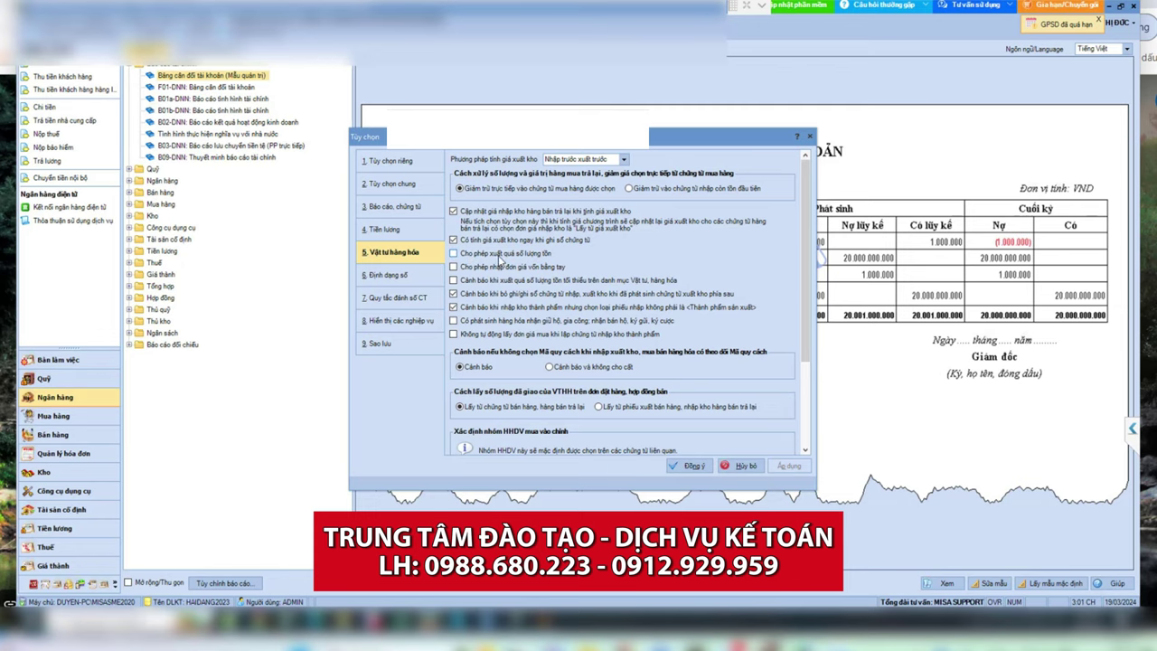
click(423, 318)
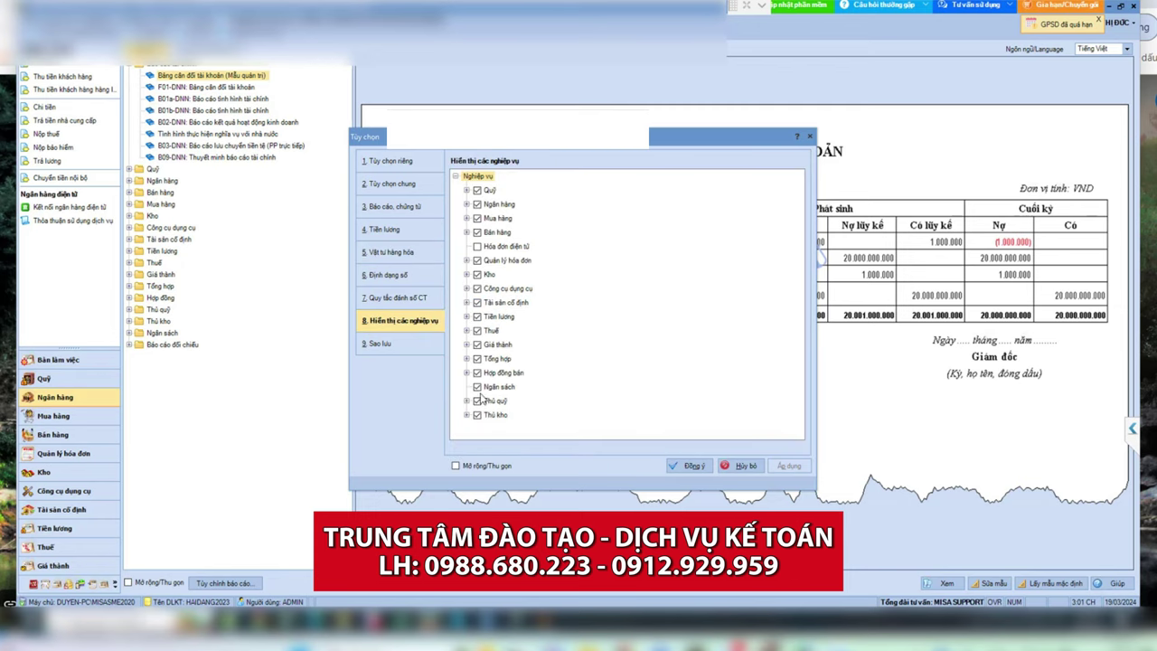
Open the backup (Sao lưu) options and inspect the existing backup files in D:\MISA SME.NET 2017\Backup.
click(385, 344)
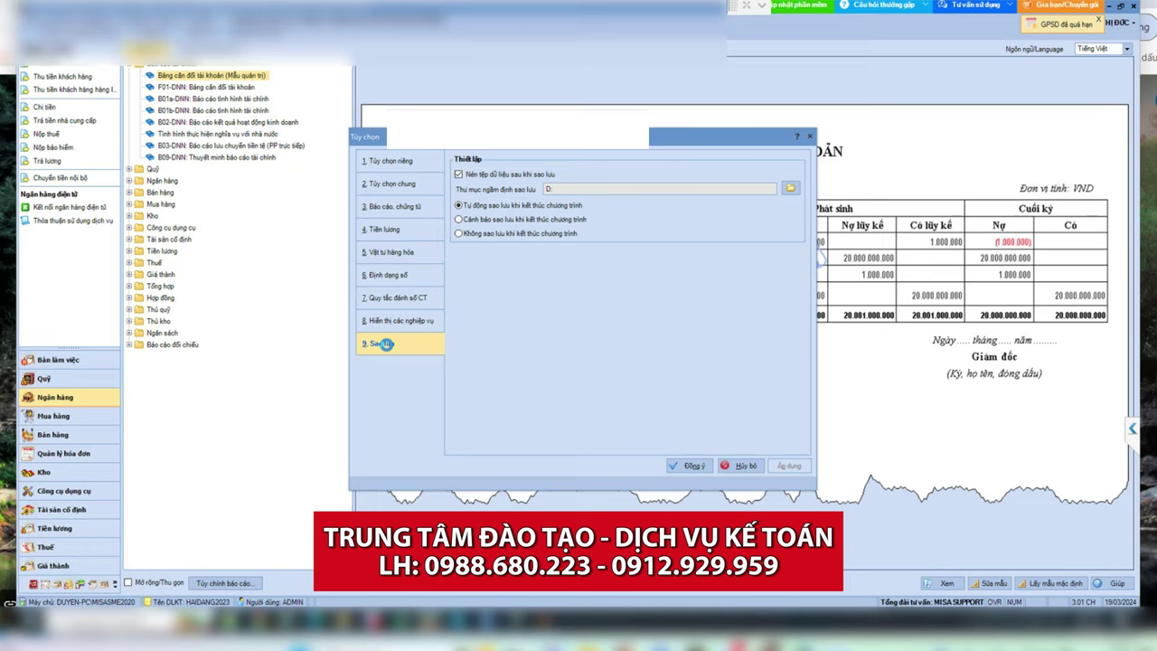
click(792, 189)
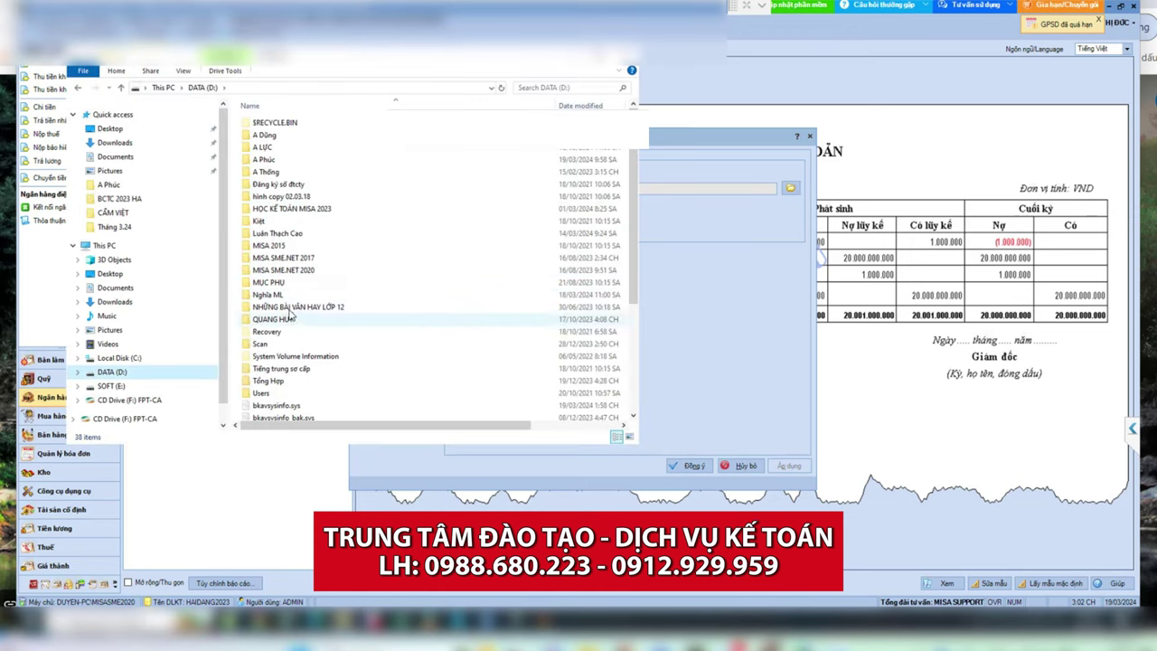
double_click(305, 270)
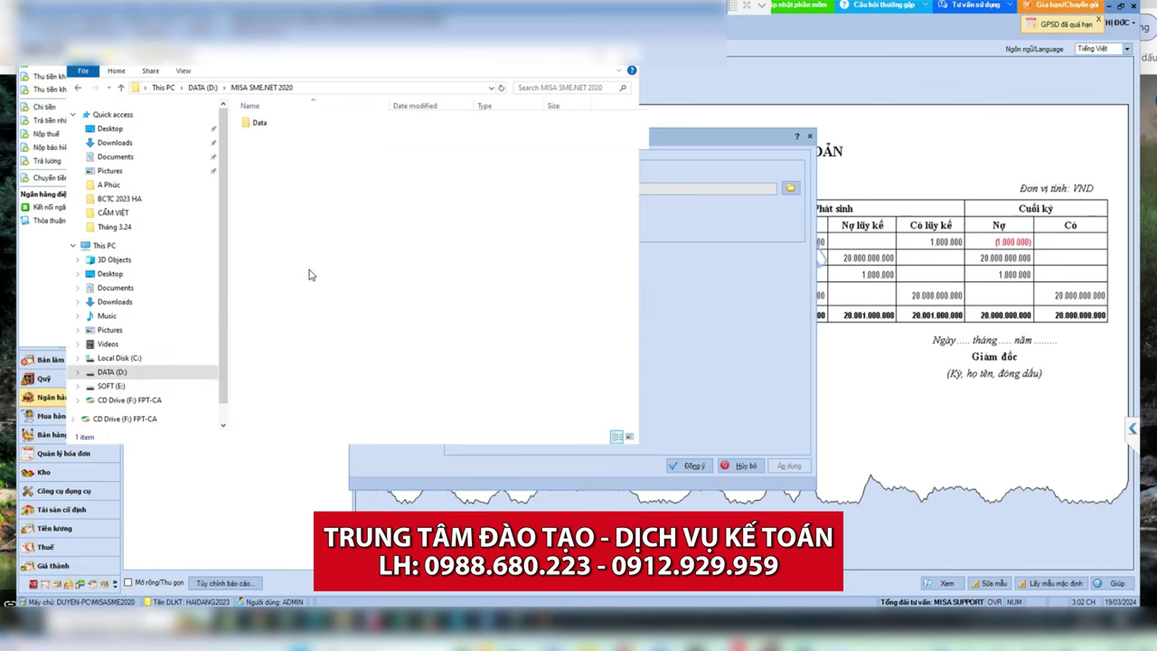
double_click(270, 125)
double_click(288, 124)
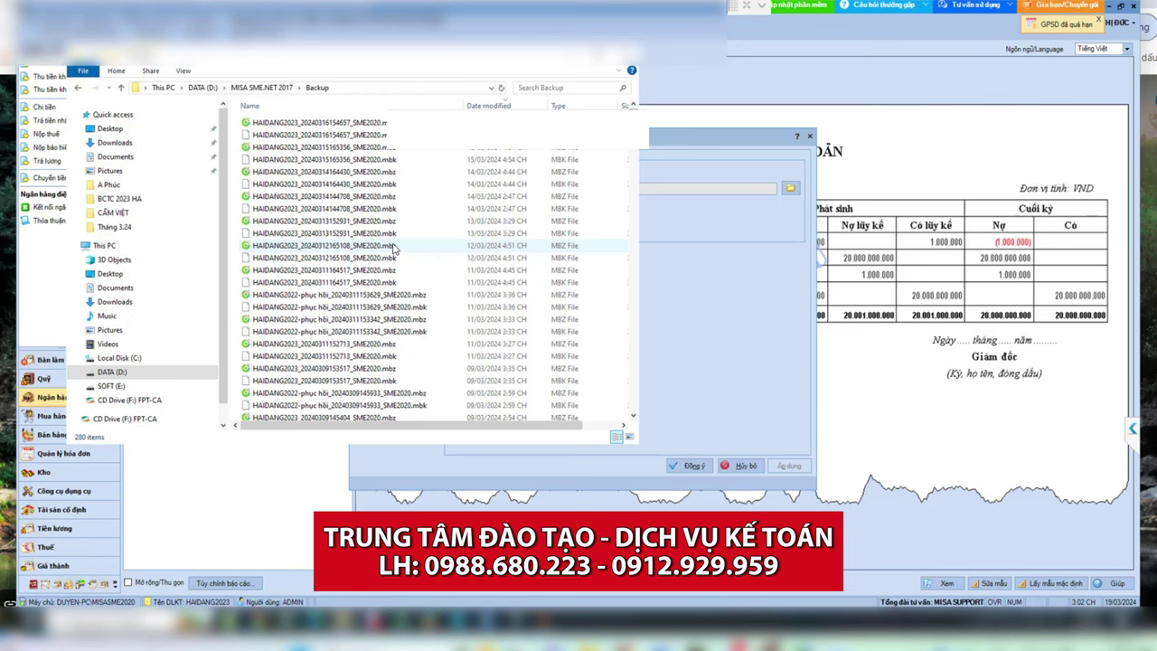
click(626, 54)
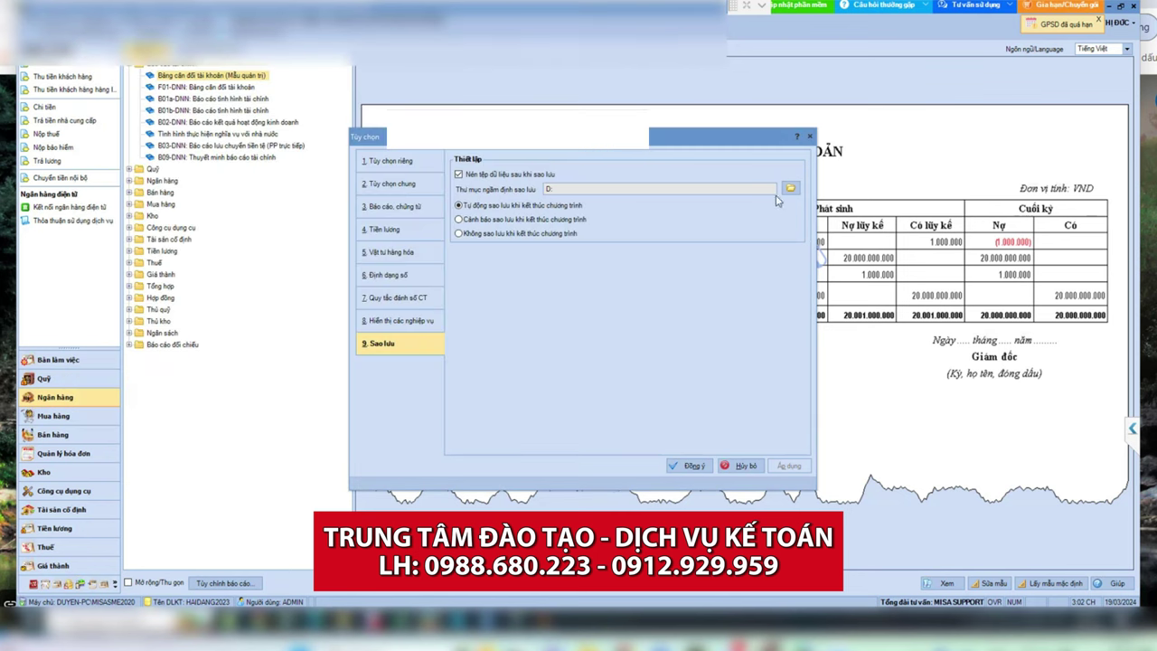
Set the default backup folder to drive D: and save the program options.
click(790, 189)
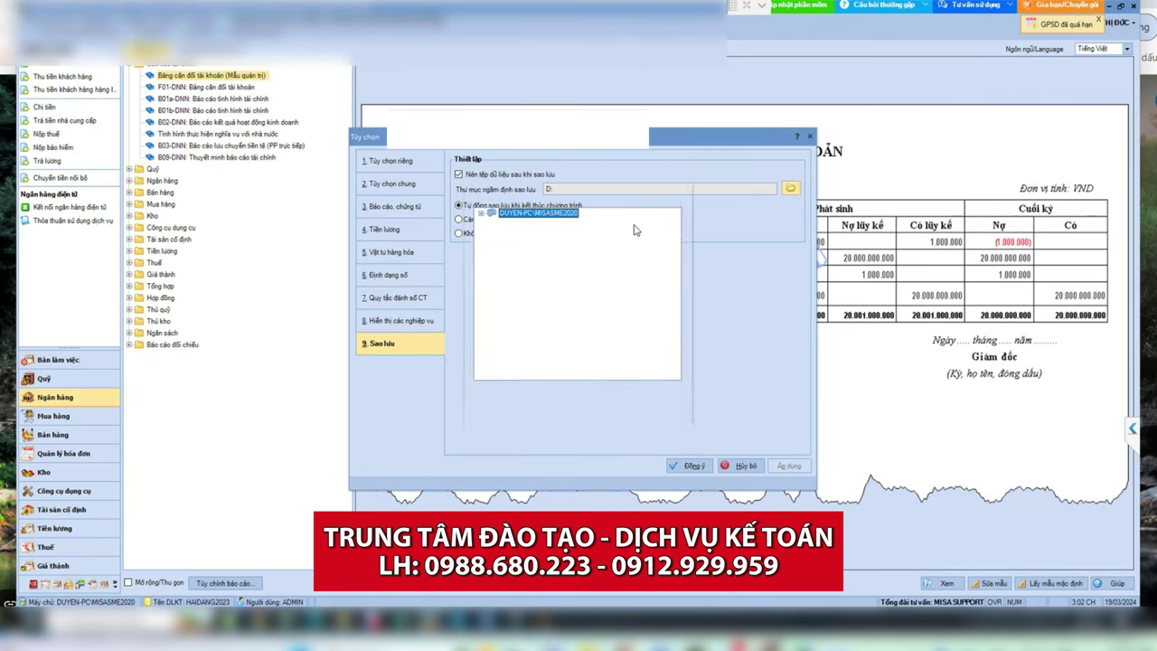
double_click(535, 212)
click(513, 232)
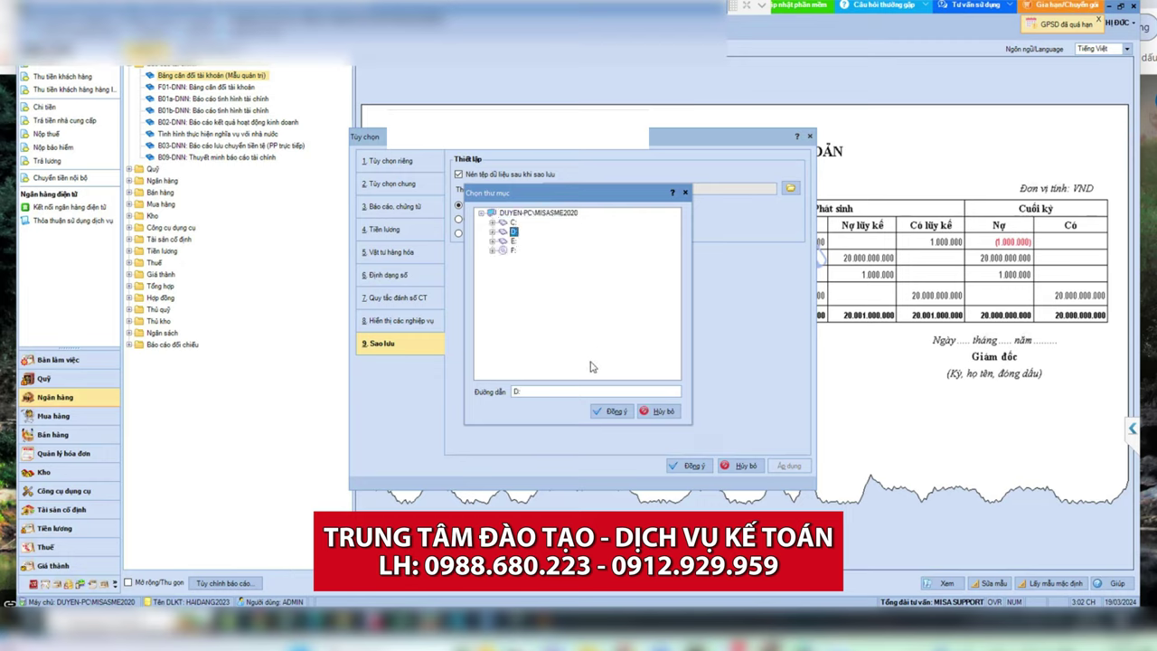
click(610, 412)
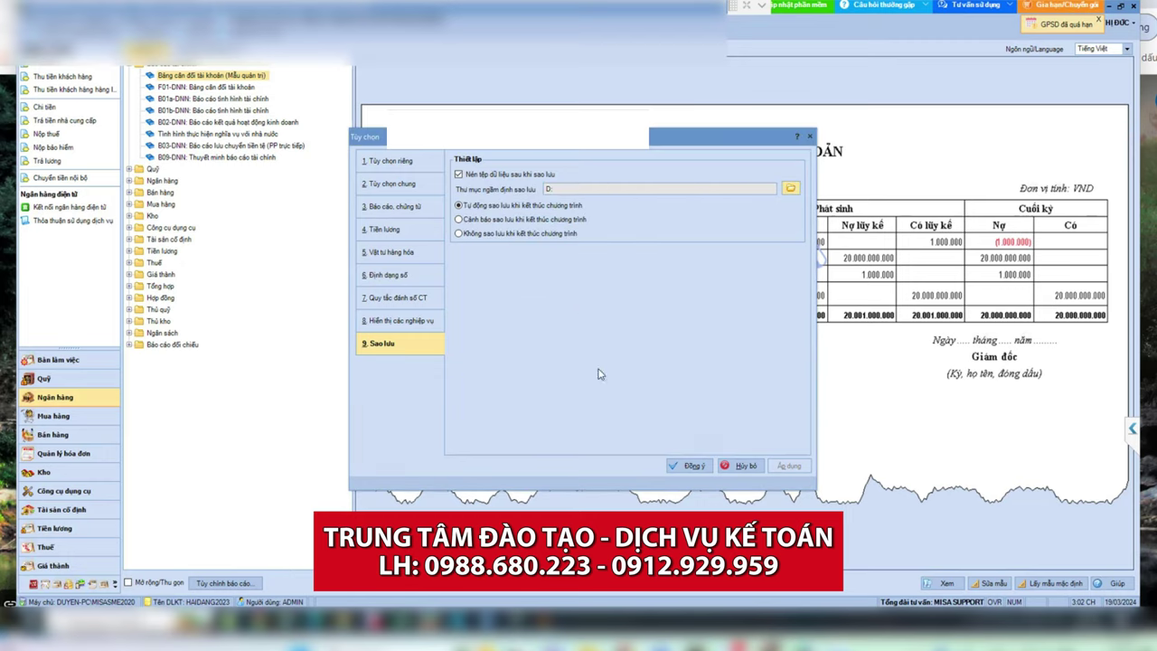
click(698, 469)
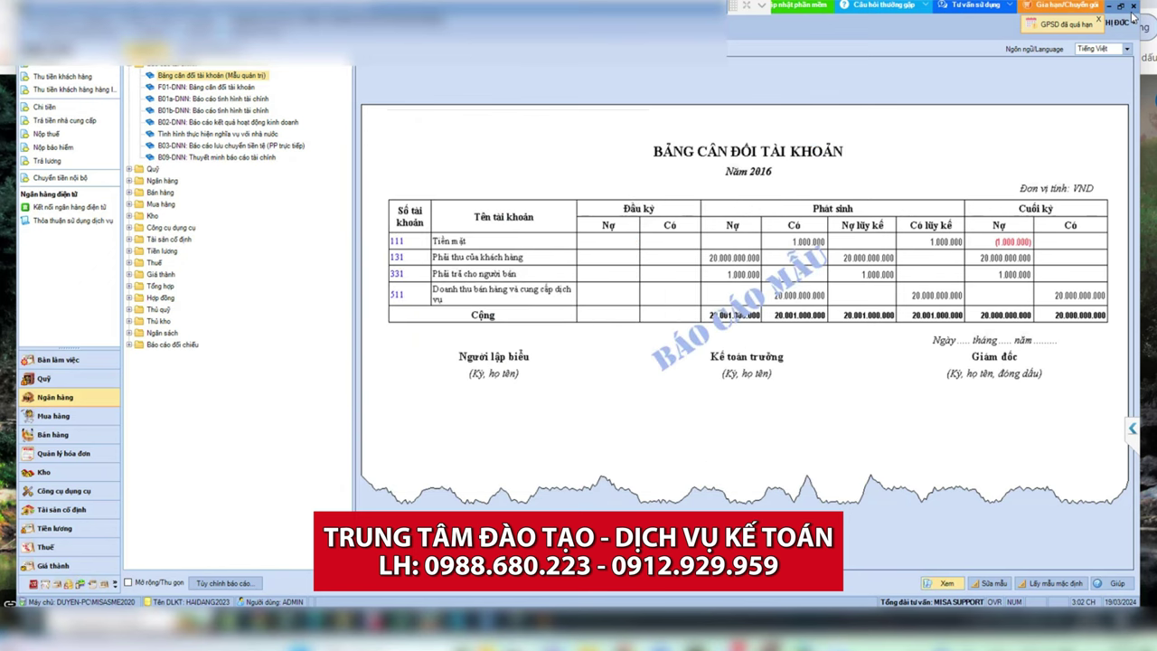
Close MISA SME.NET so it backs up the data, and open the DATA (D:) drive in File Explorer to view the backup files.
click(1134, 7)
click(617, 366)
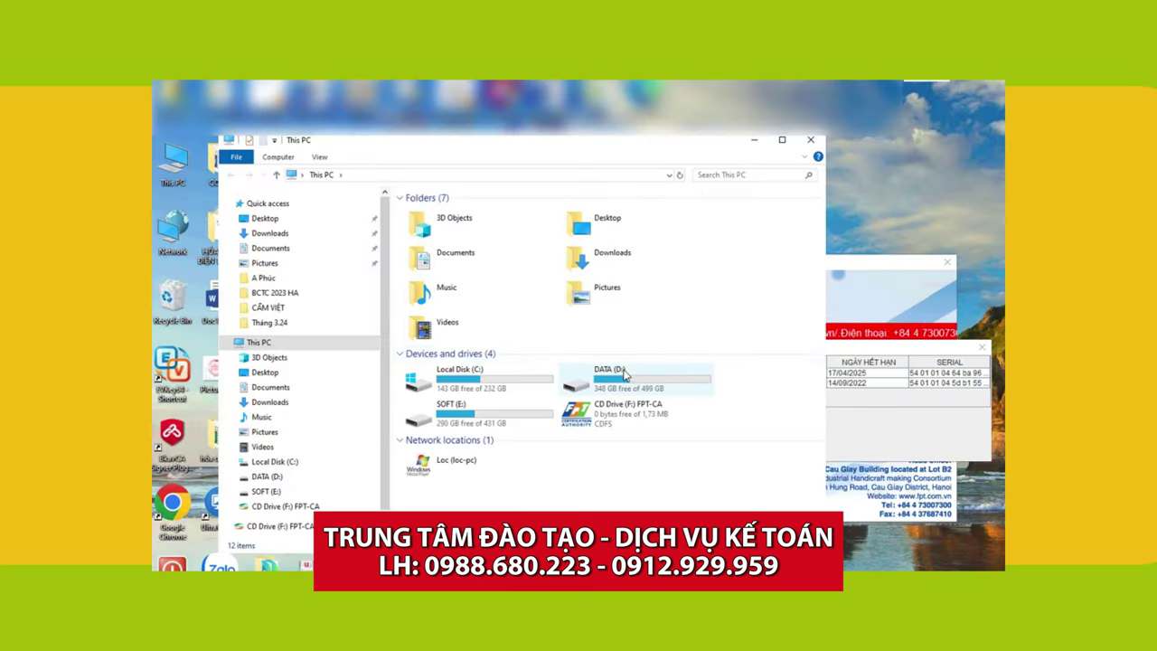
double_click(624, 374)
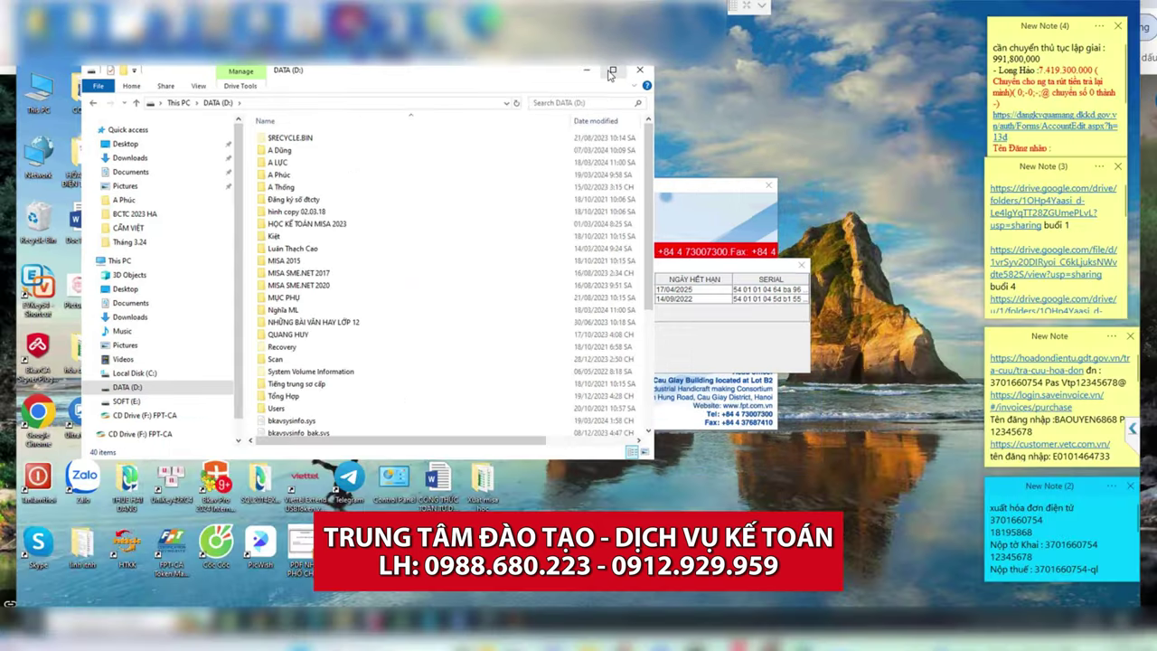
click(612, 70)
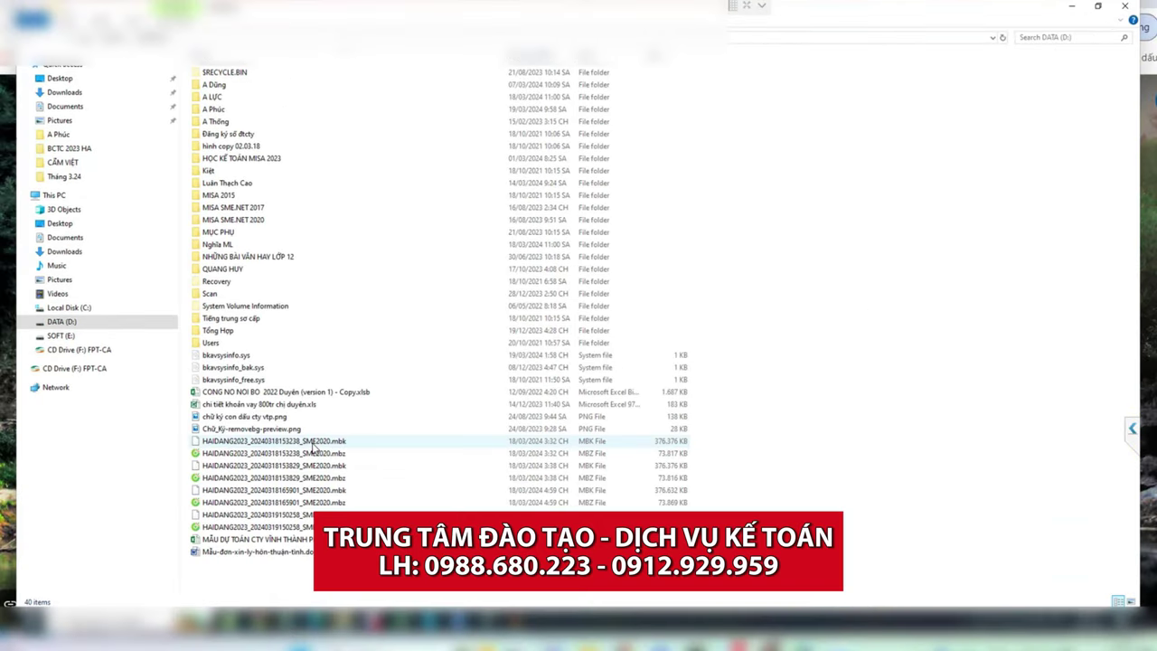
click(425, 442)
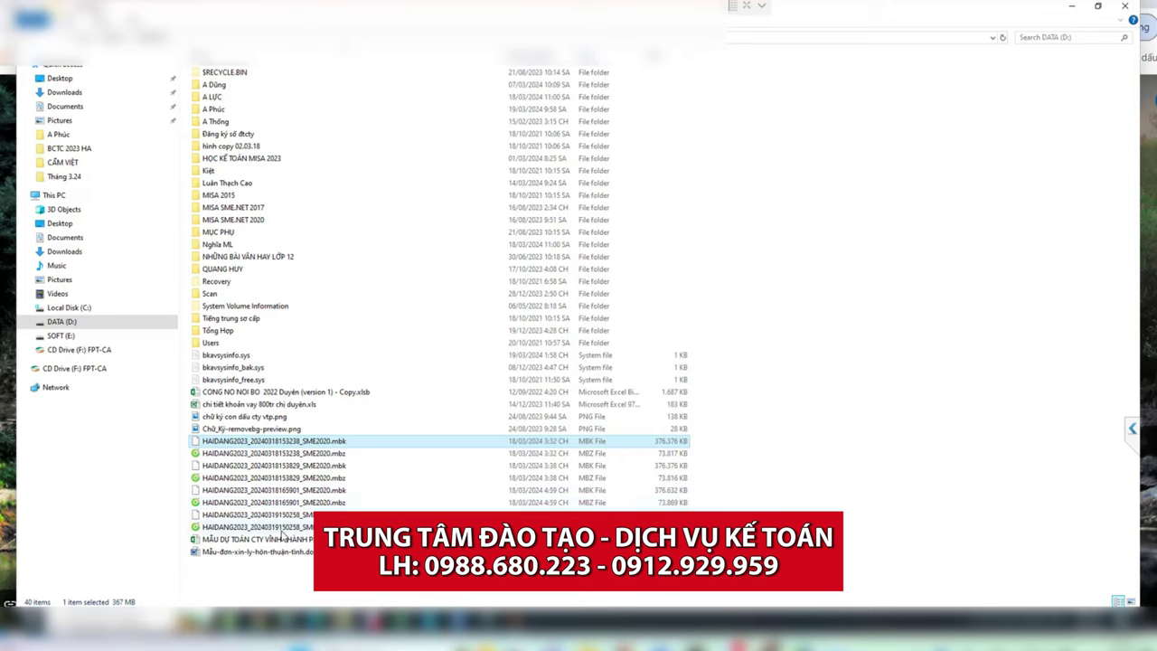
click(253, 514)
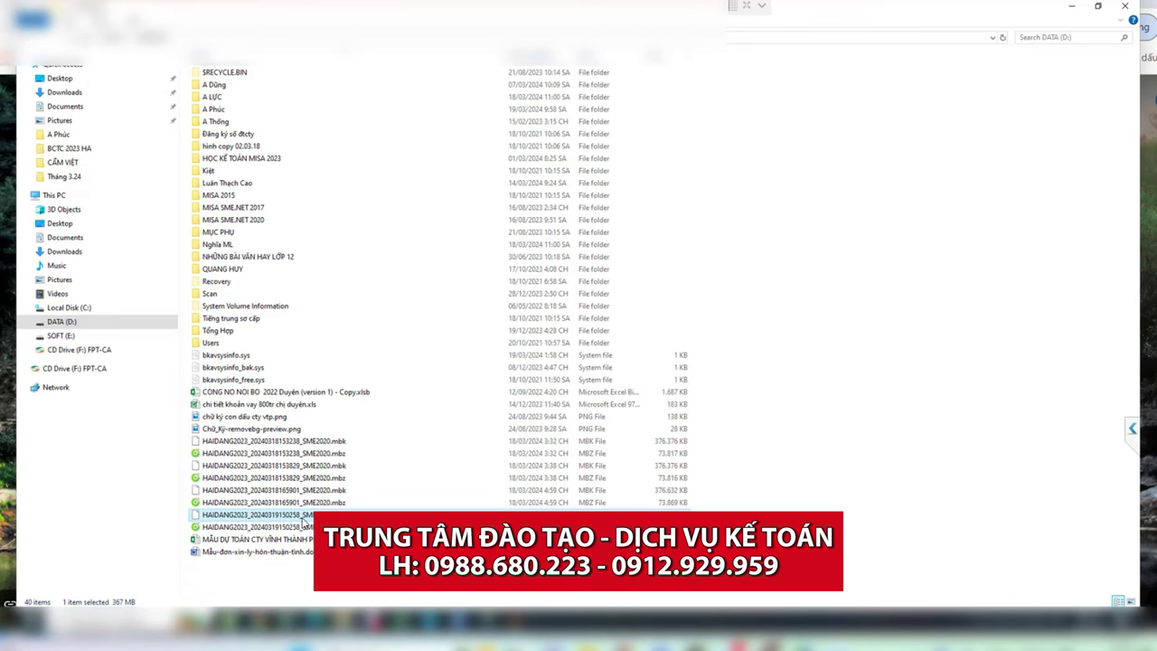
right_click(303, 522)
click(362, 361)
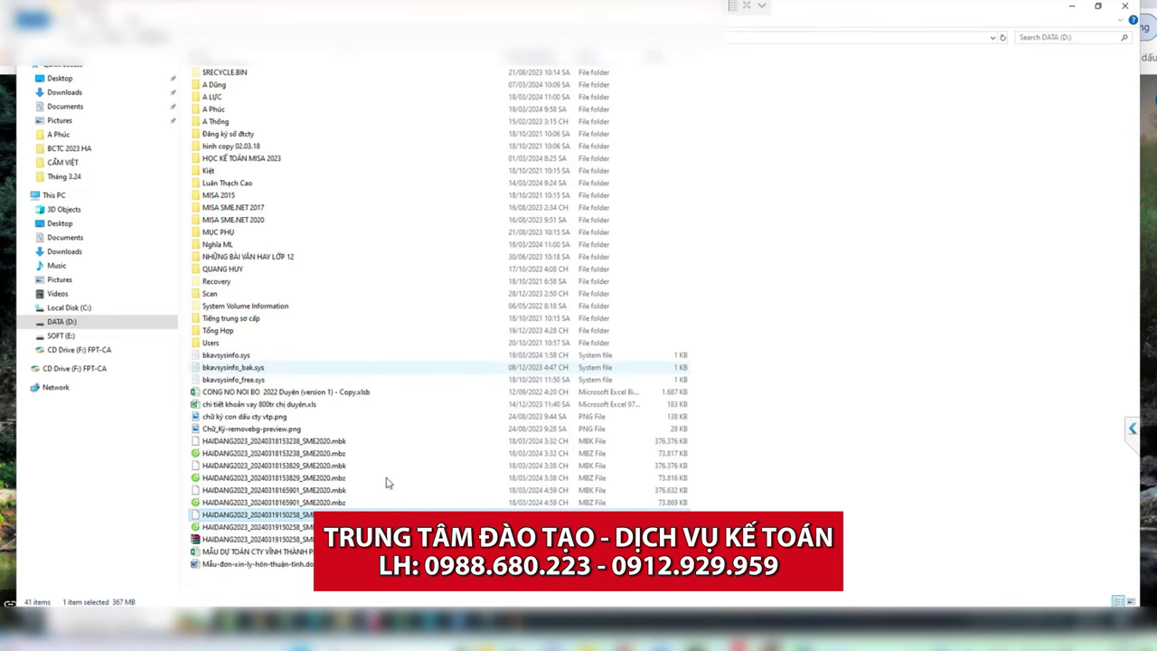
Create a folder named DA TA MISA CHOT BCTC 2023-ABC on drive D:.
right_click(366, 405)
mouse_move(434, 542)
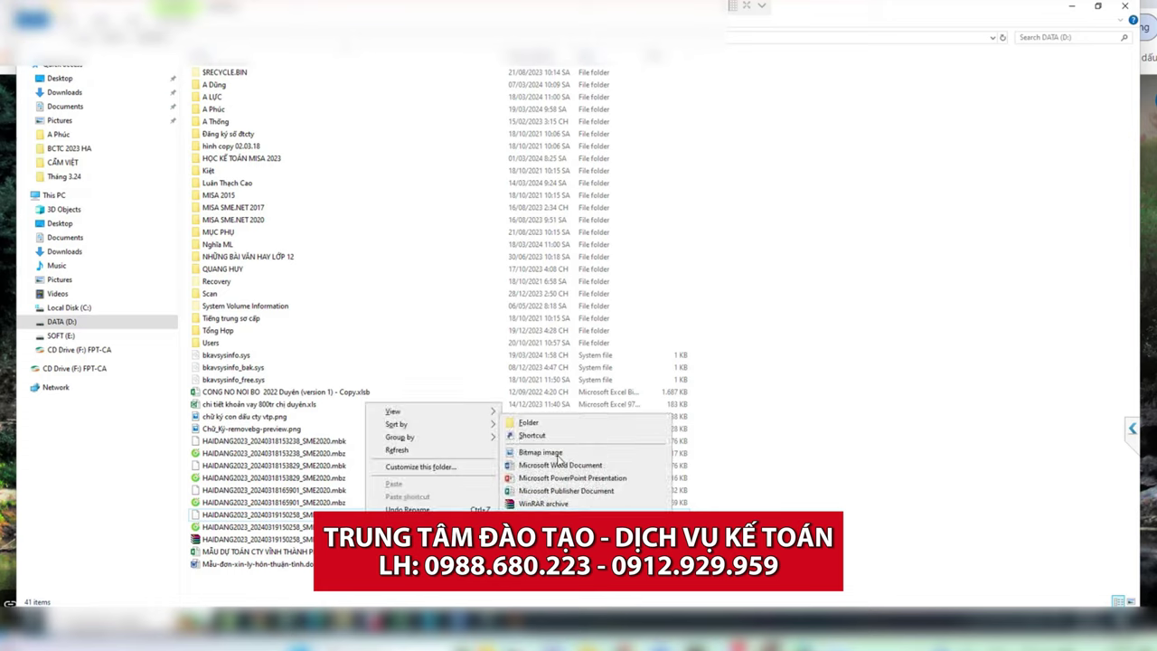
click(555, 422)
text(DA TA)
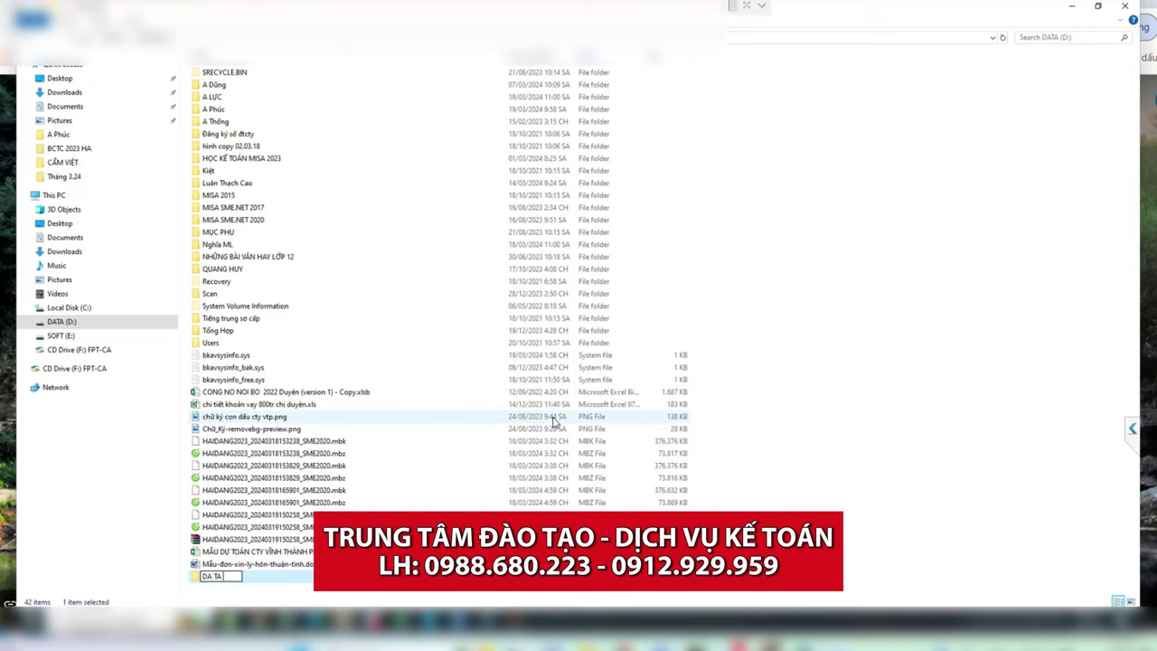
text( MISA CHOT BCTC 2023-ABC)
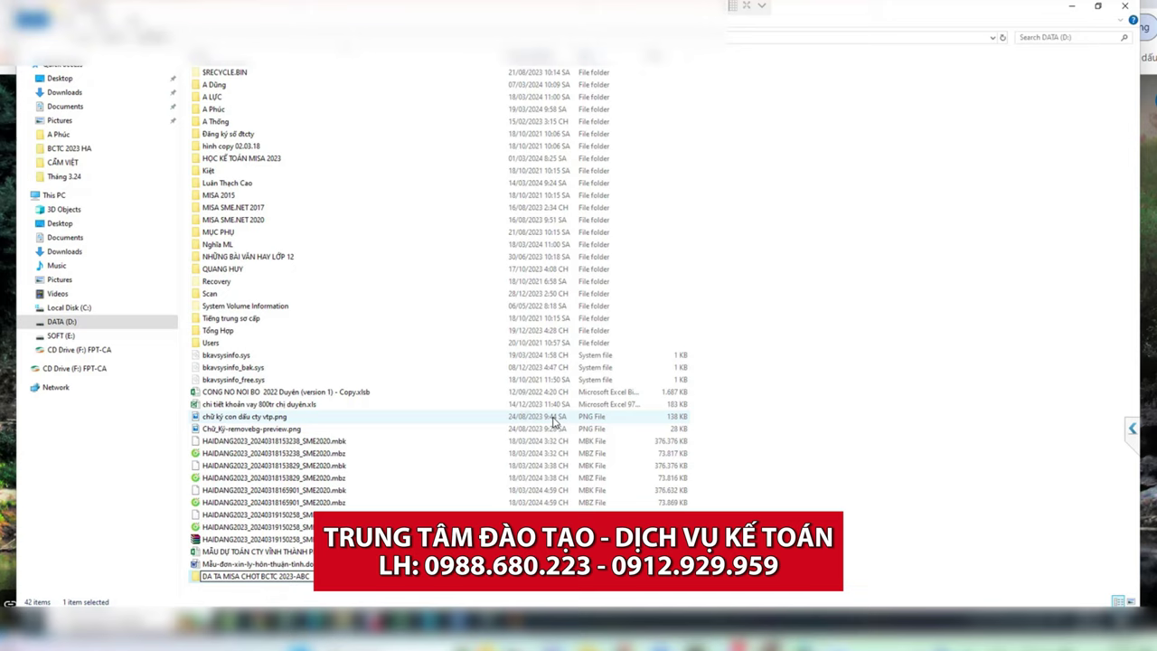
key(Return)
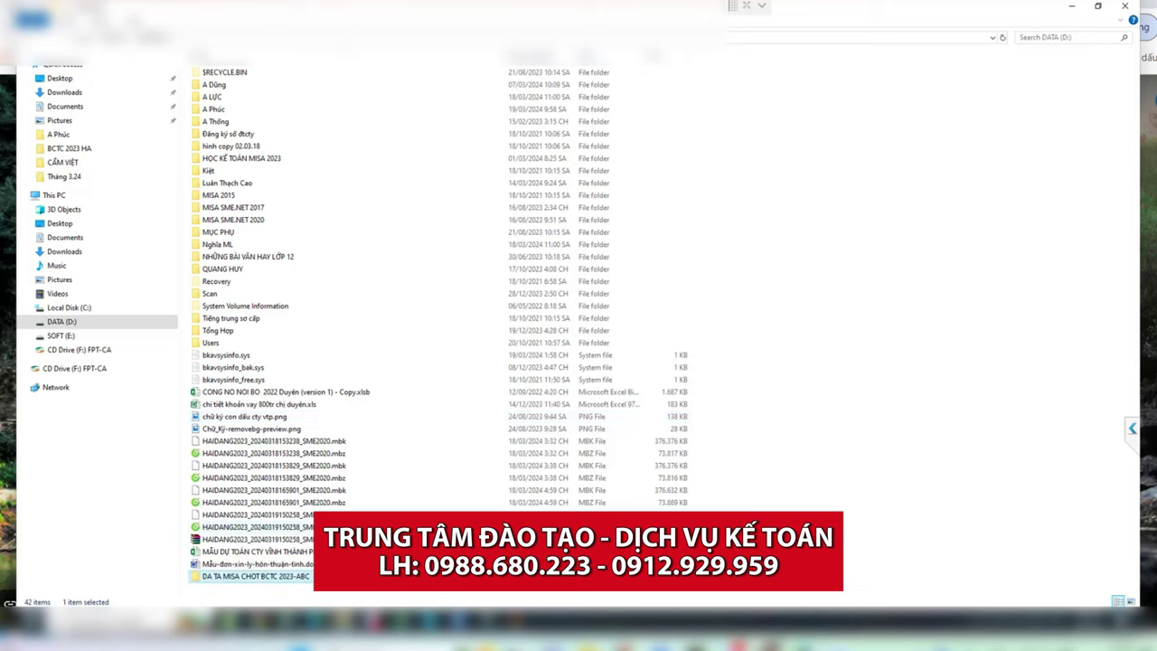
click(407, 539)
shift+click(407, 550)
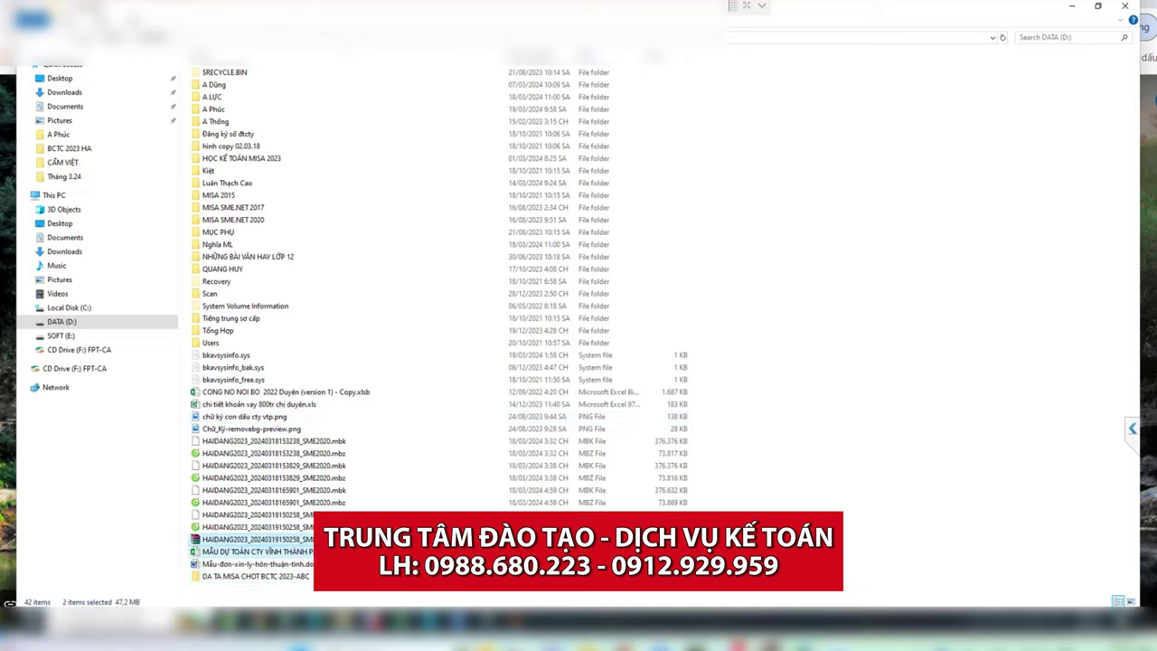
click(362, 539)
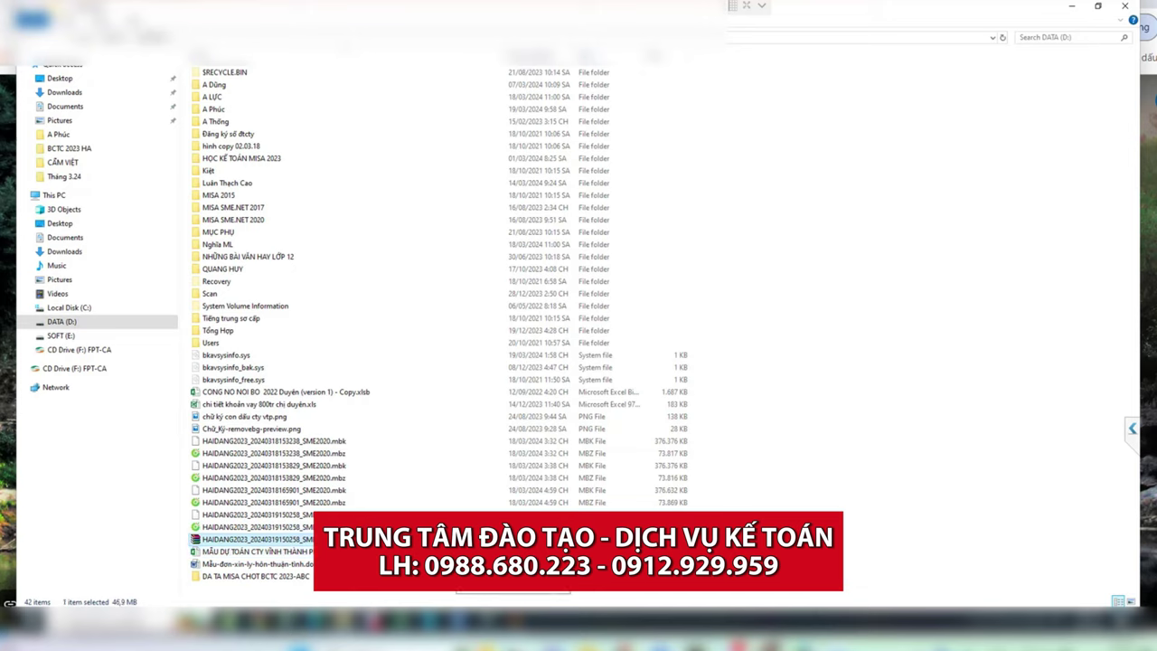
drag(362, 539, 296, 584)
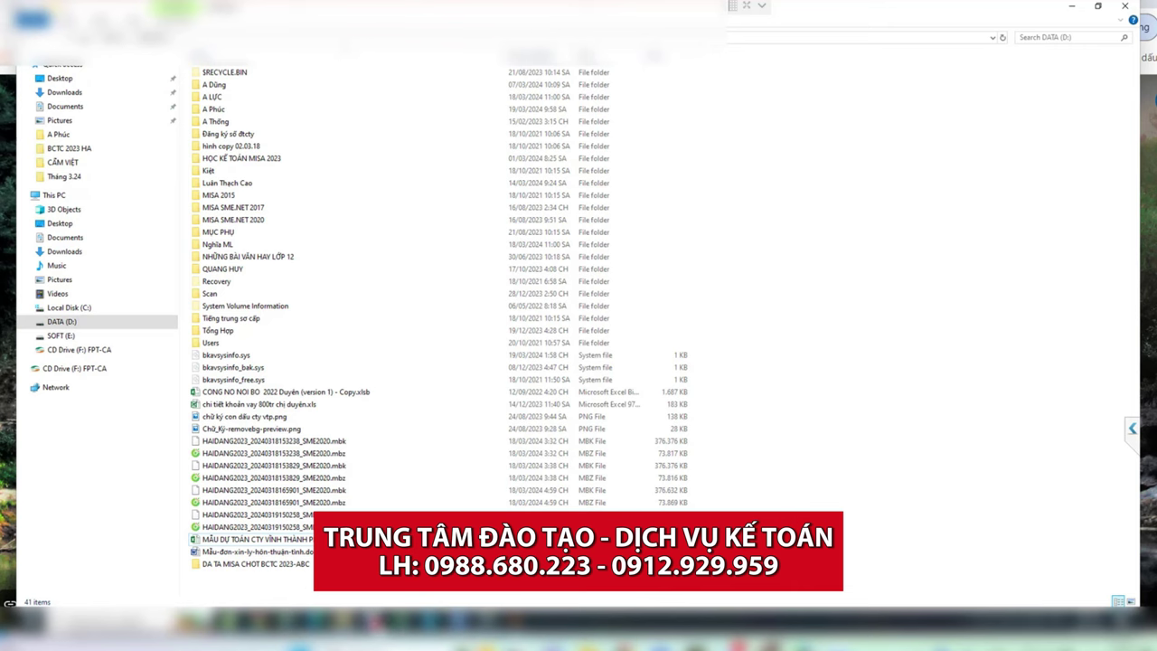
Switch to HTKK and copy the 2022 sales revenue 2.696.518.960 from the filed report into the prior-year (Năm trước) column of BCKQHĐKD.
click(514, 624)
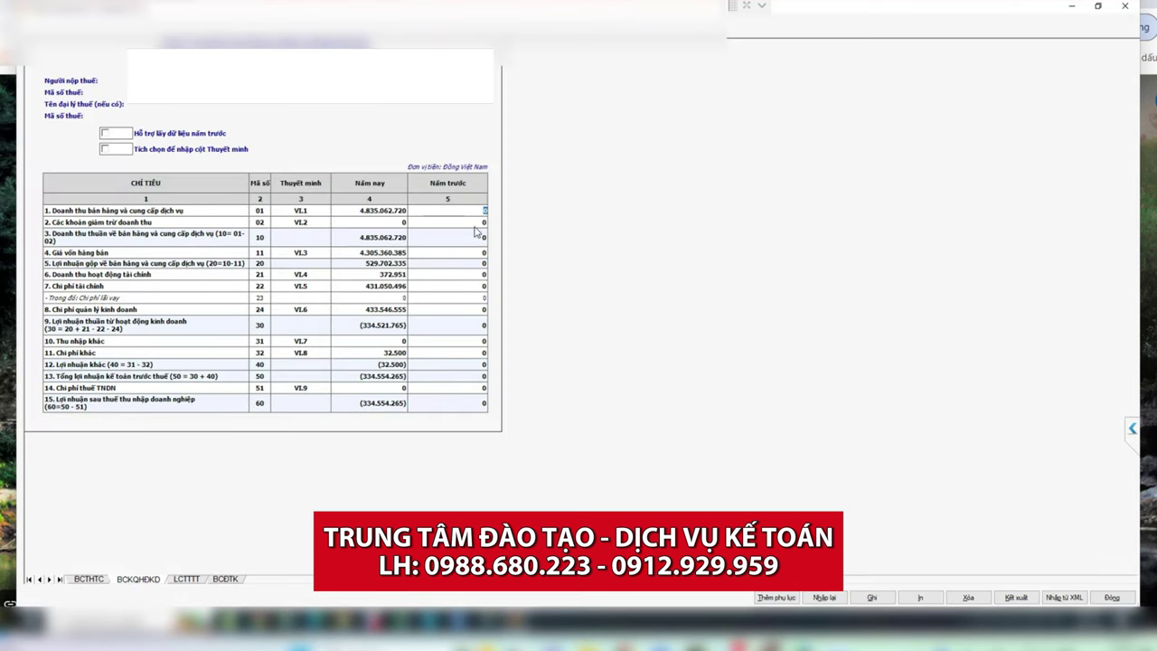
click(479, 254)
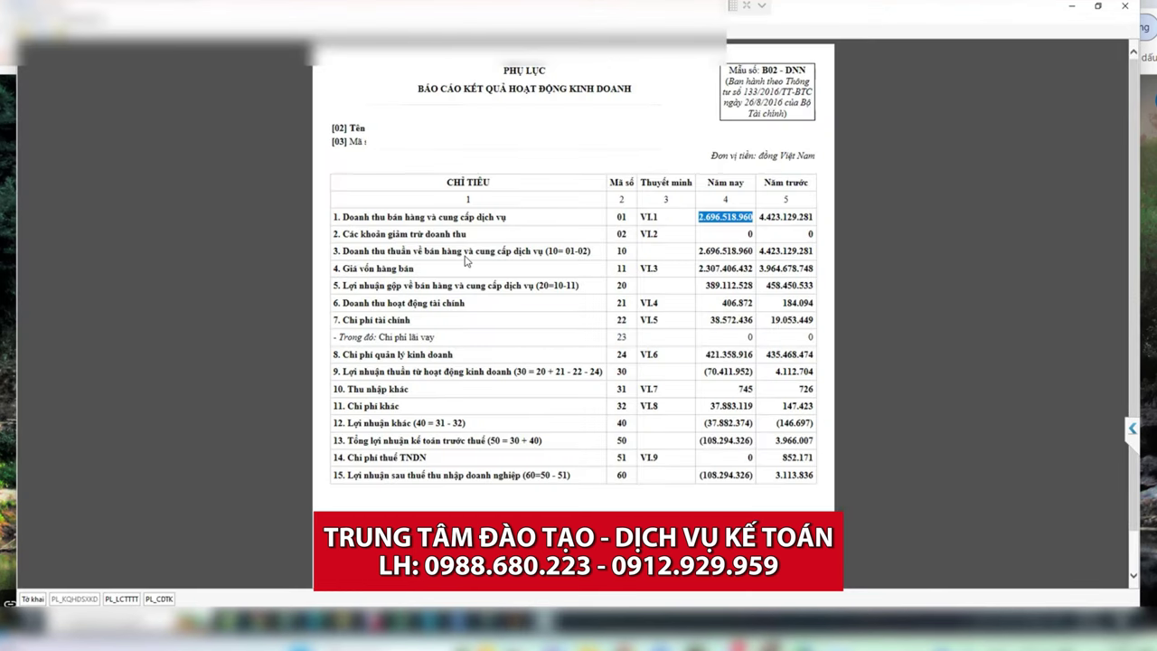
click(708, 232)
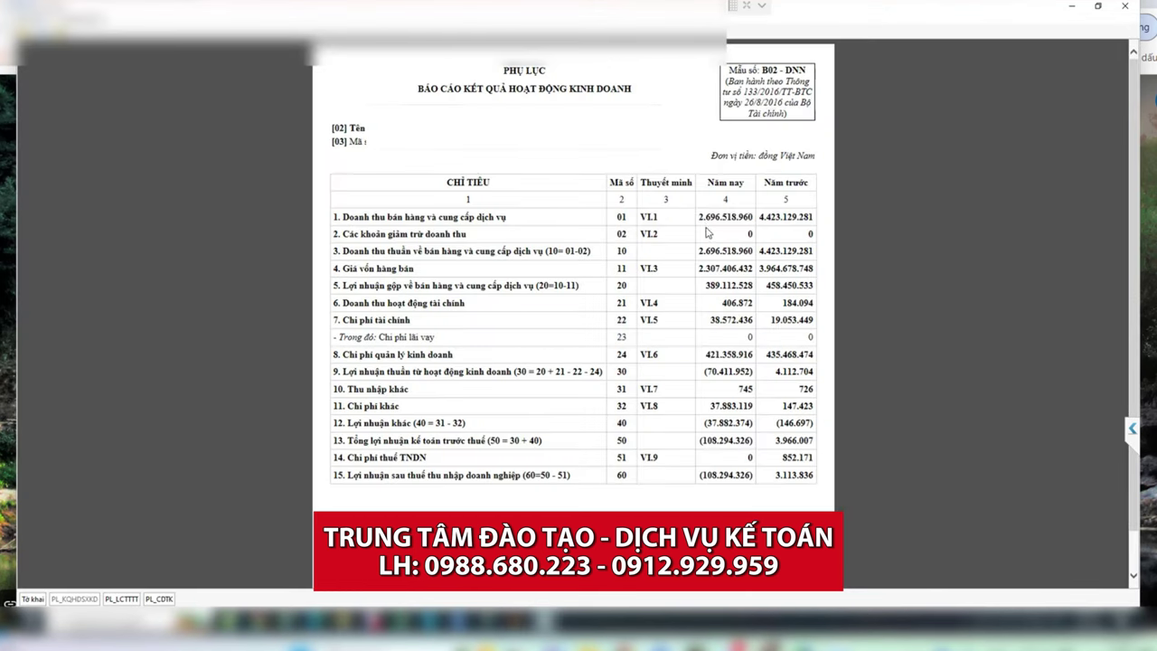
drag(701, 218, 754, 223)
key(ctrl+c)
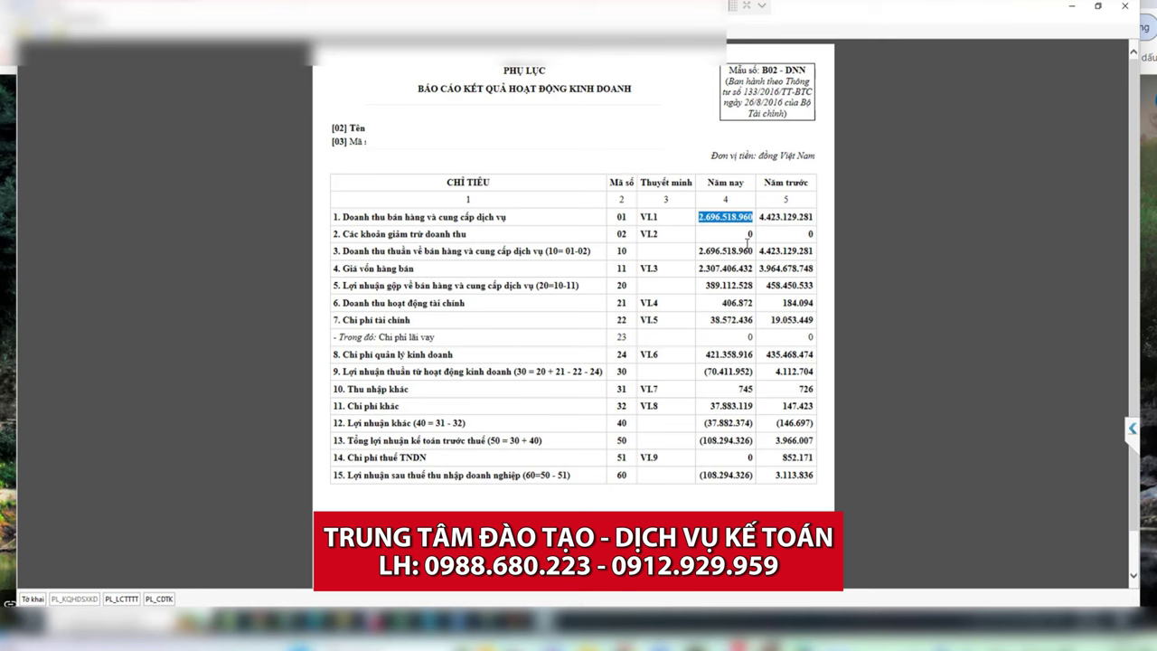
click(514, 623)
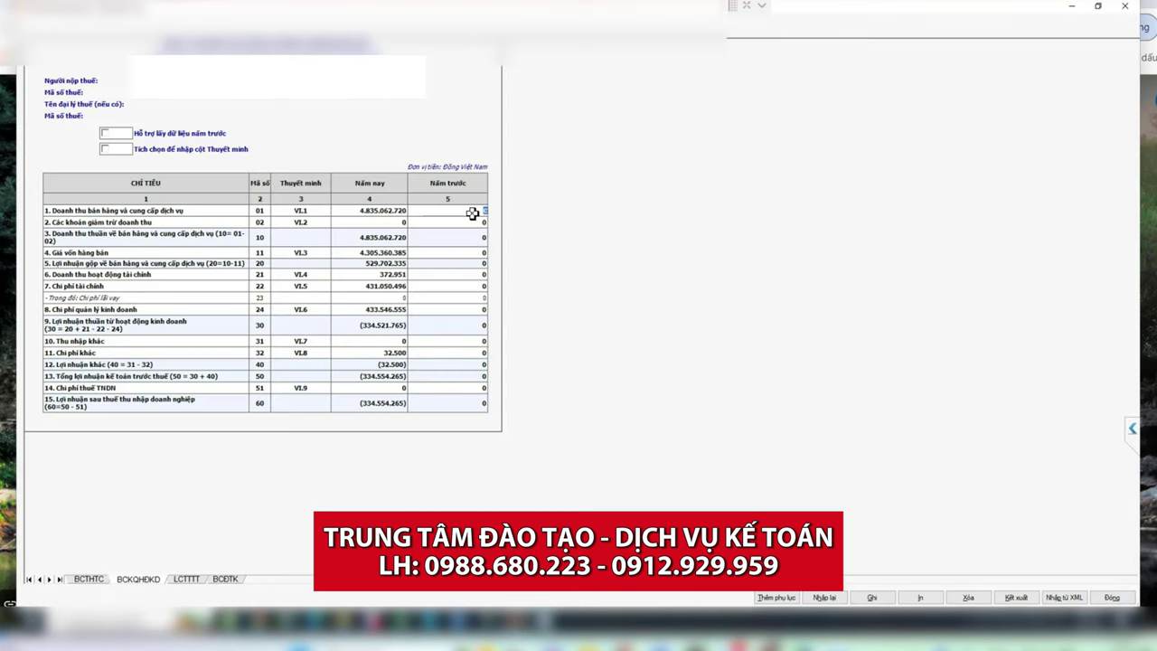
key(ctrl+v)
key(Return)
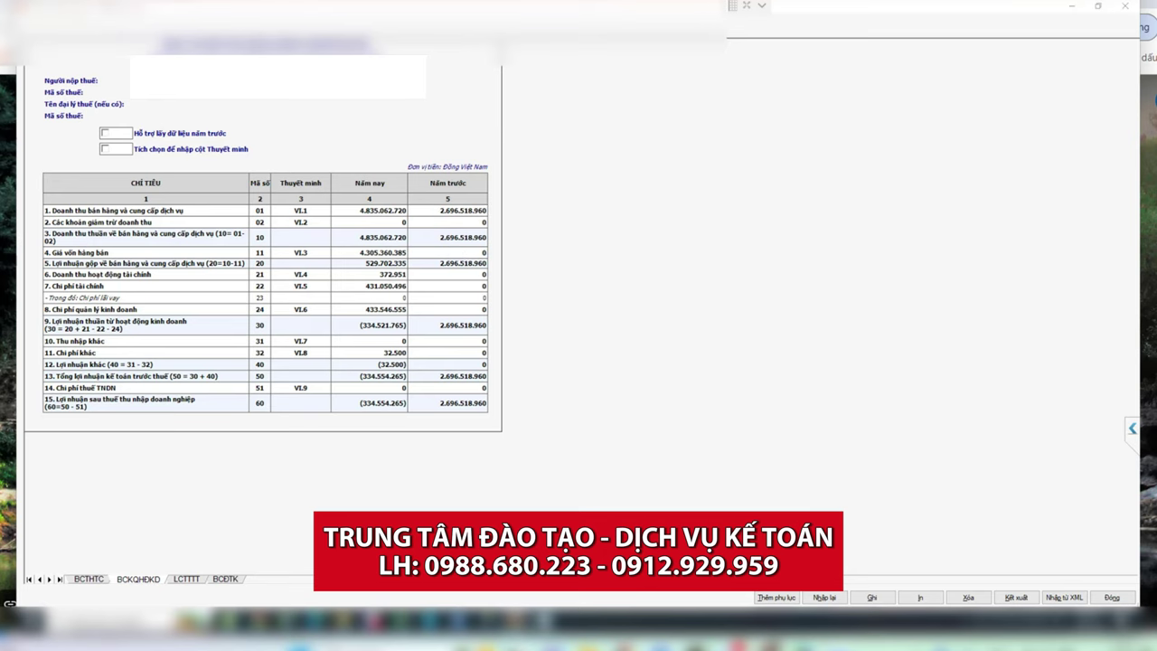
Fill in the remaining prior-year figures of BCKQHĐKD from the 2022 report, including Giá vốn hàng bán 2.307.406.432 and Chi phí tài chính 38.572.436.
click(518, 622)
click(716, 269)
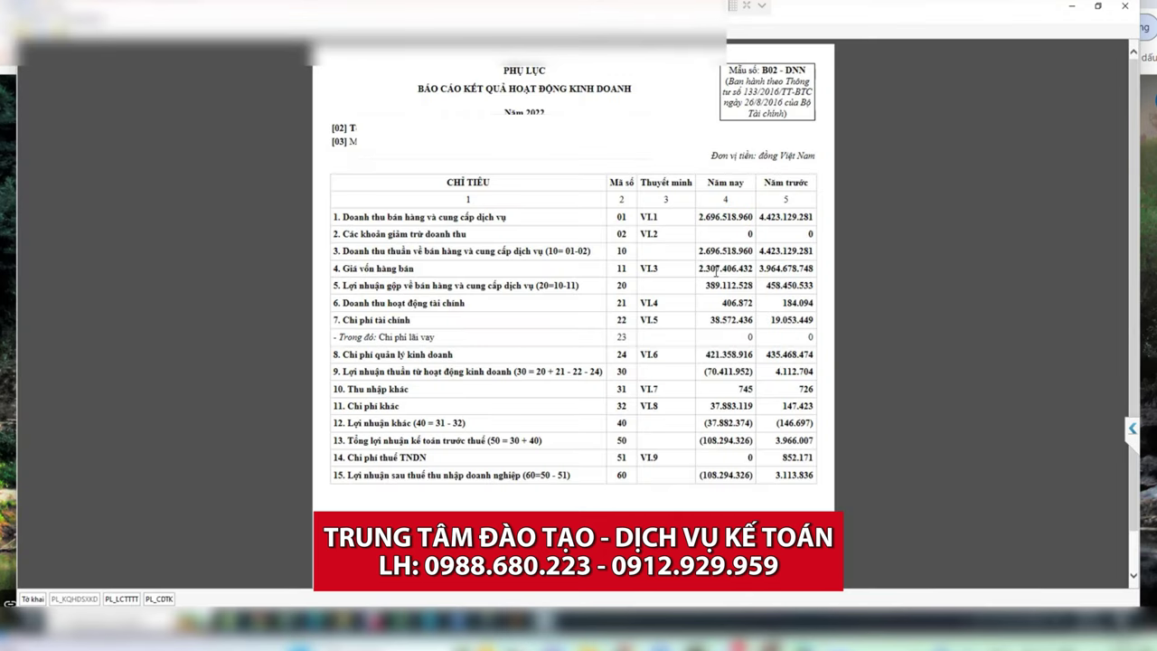
double_click(716, 268)
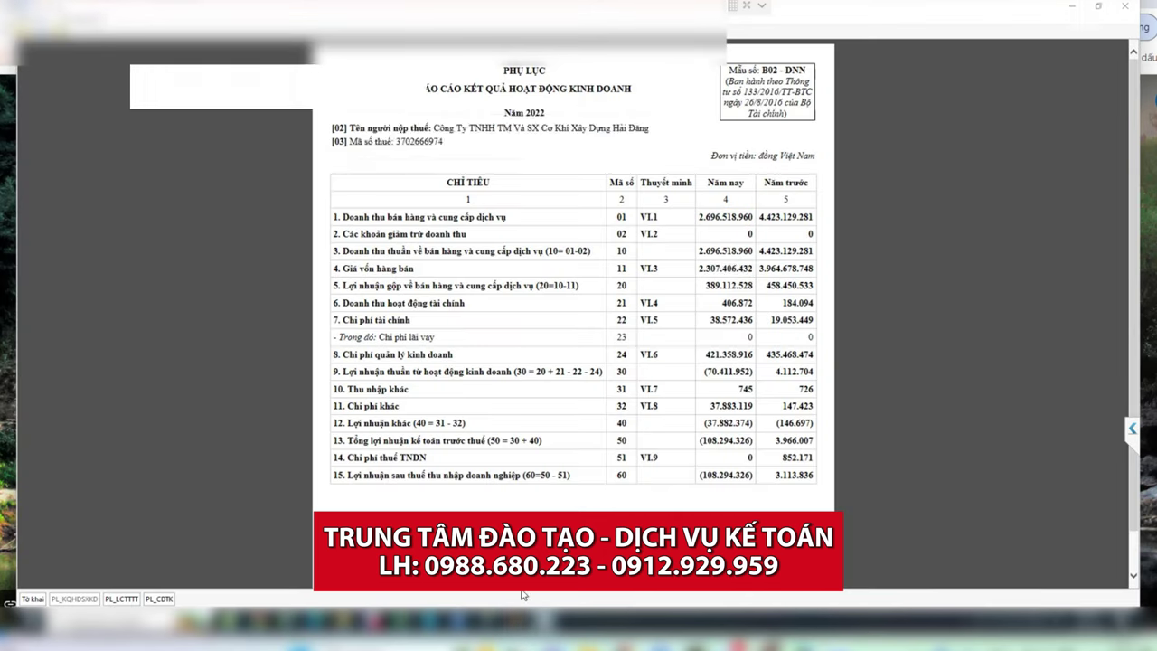
click(518, 622)
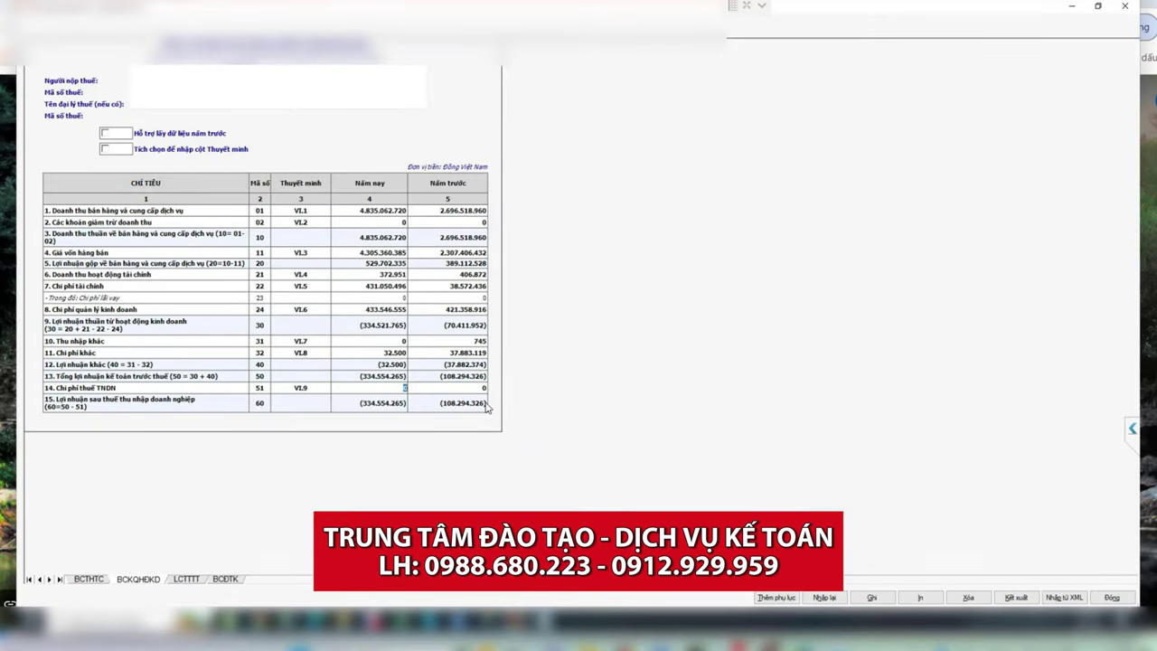
Fill the prior-year column of the LCTTTT cash flow statement from the 2022 report, starting with 1.934.518.018 for line 01, and save it.
click(186, 578)
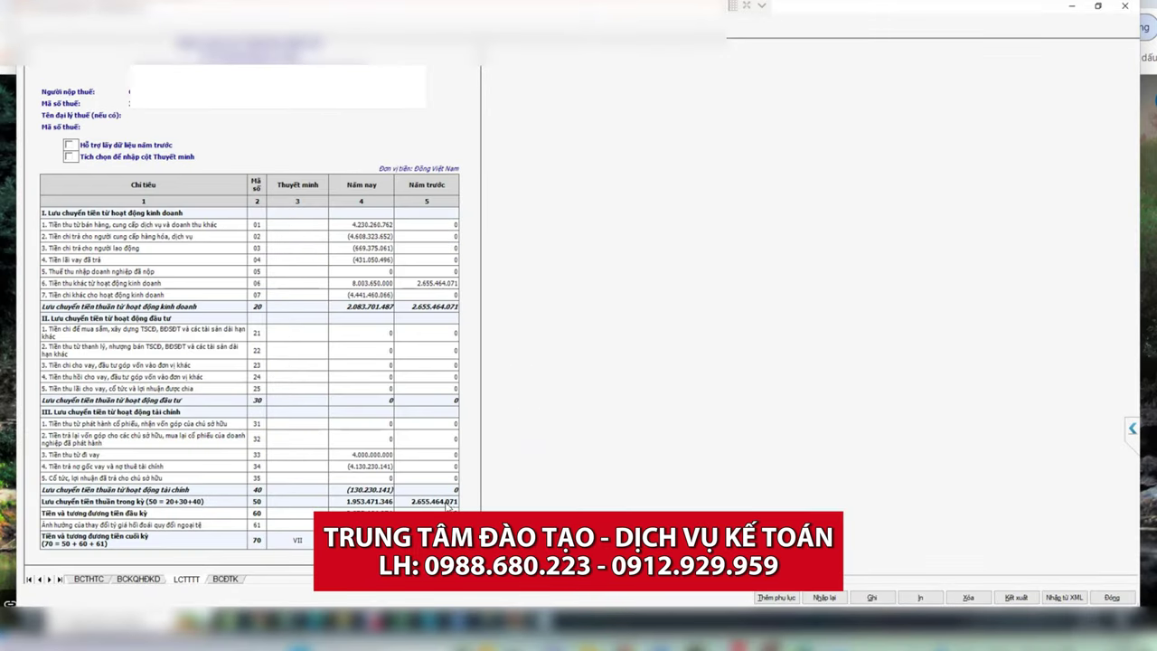
click(872, 597)
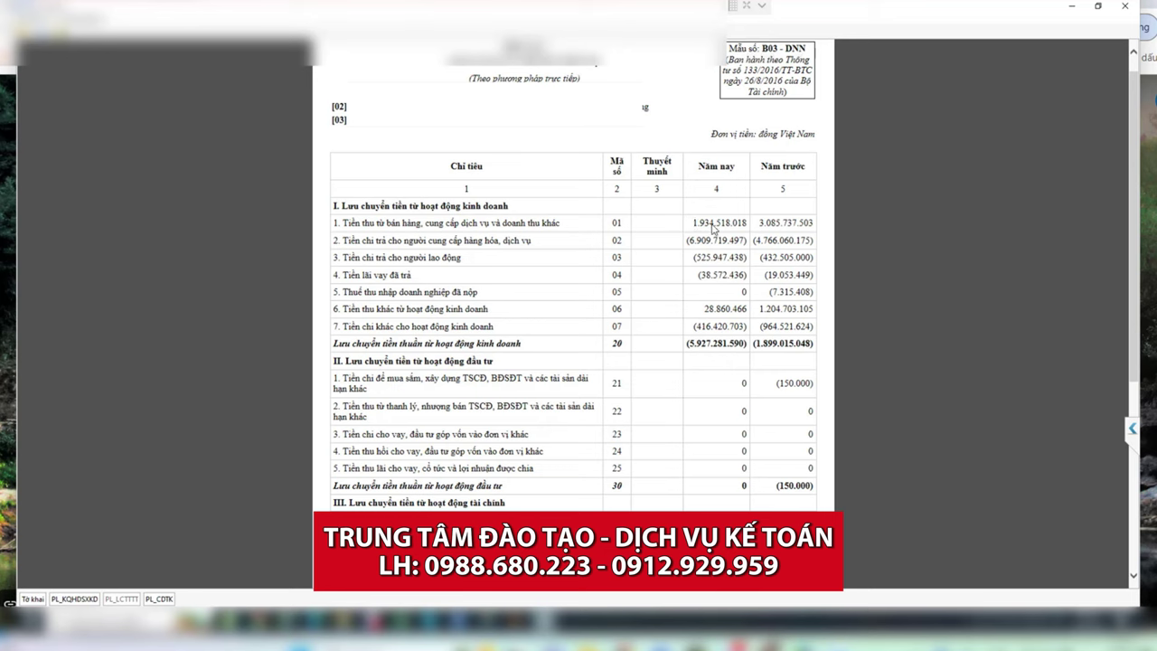
drag(693, 224, 747, 223)
key(ctrl+c)
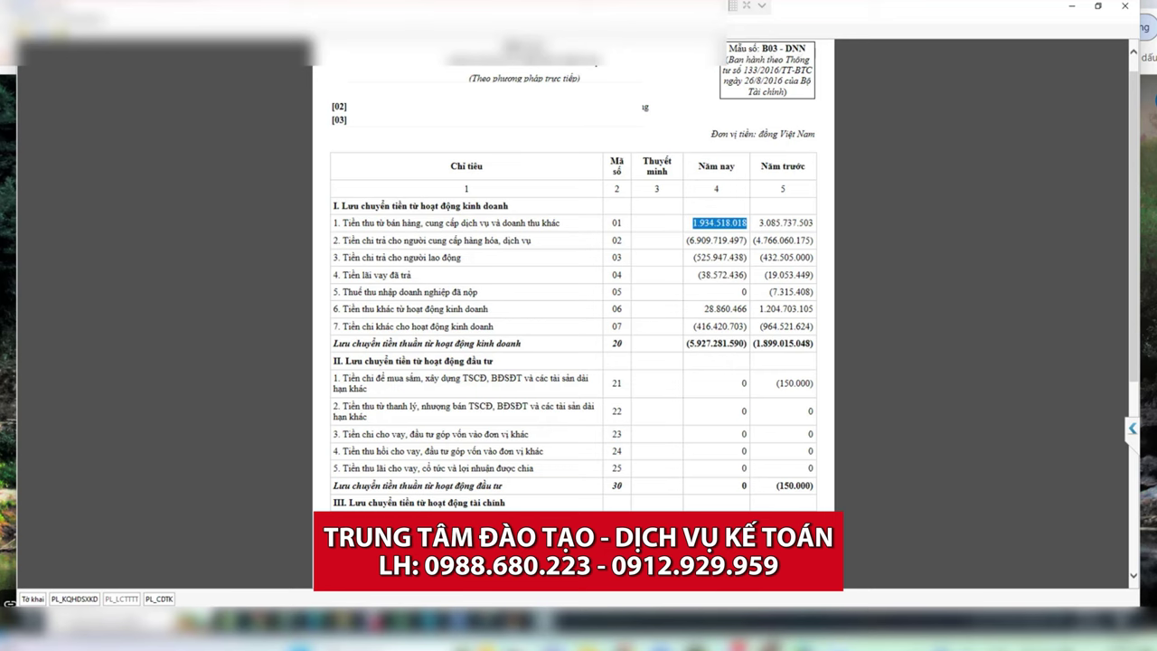
click(522, 622)
key(ctrl+v)
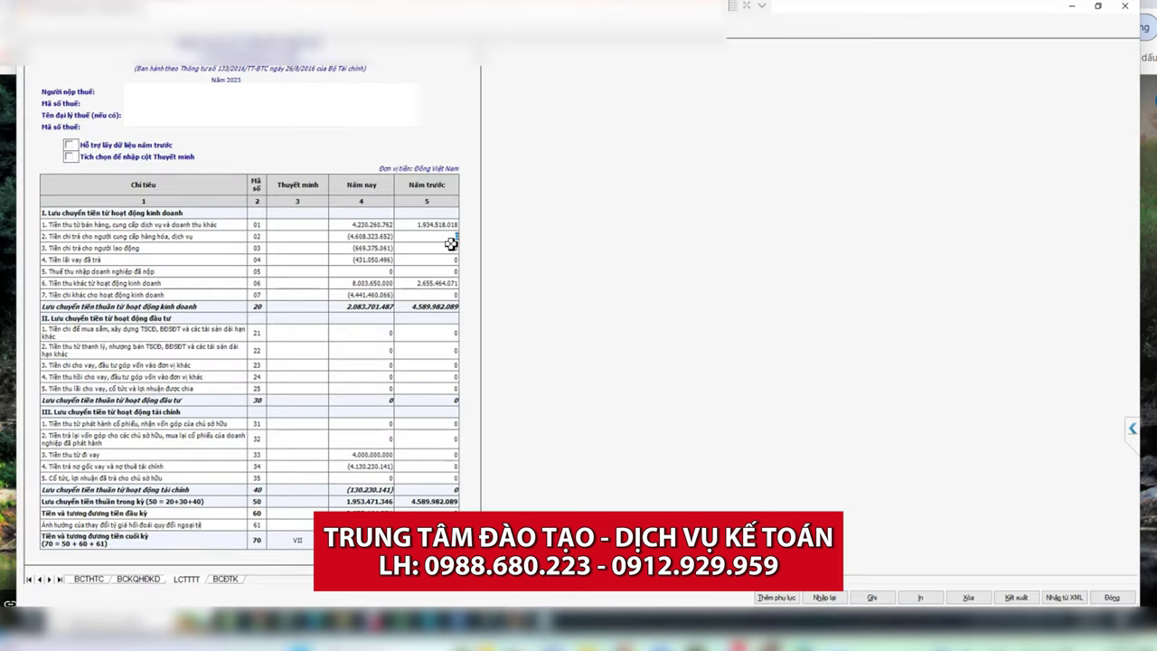
key(ctrl+v)
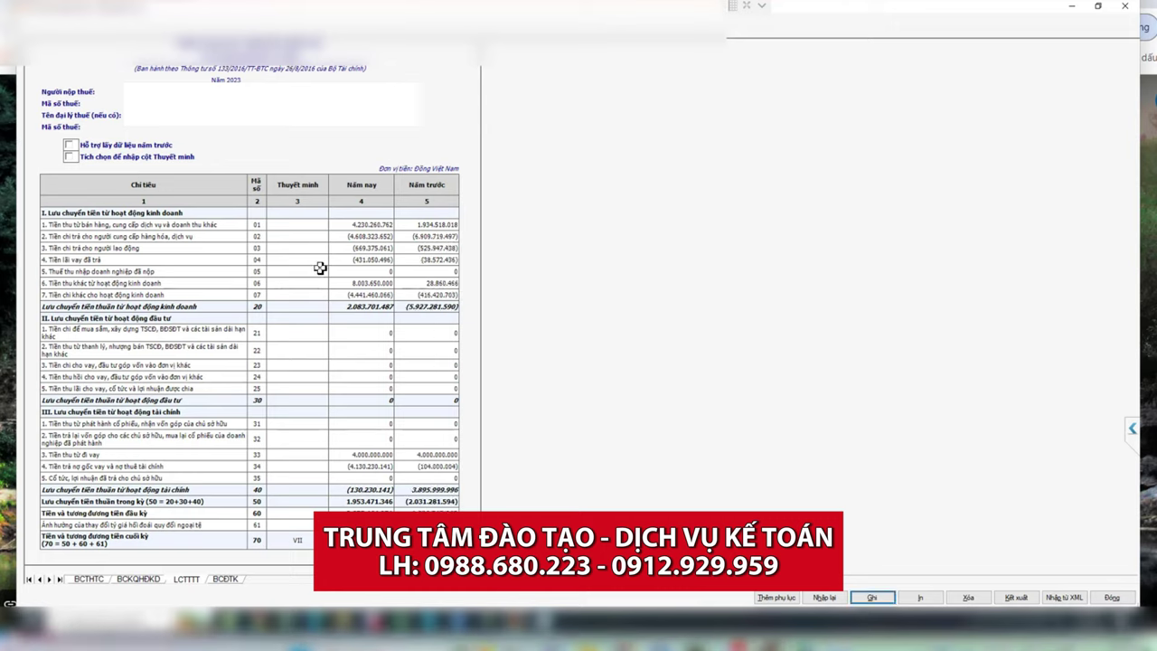
Return to the BCTHTC statement and export the 2023 financial report as an XML file to the Desktop.
click(131, 578)
click(99, 581)
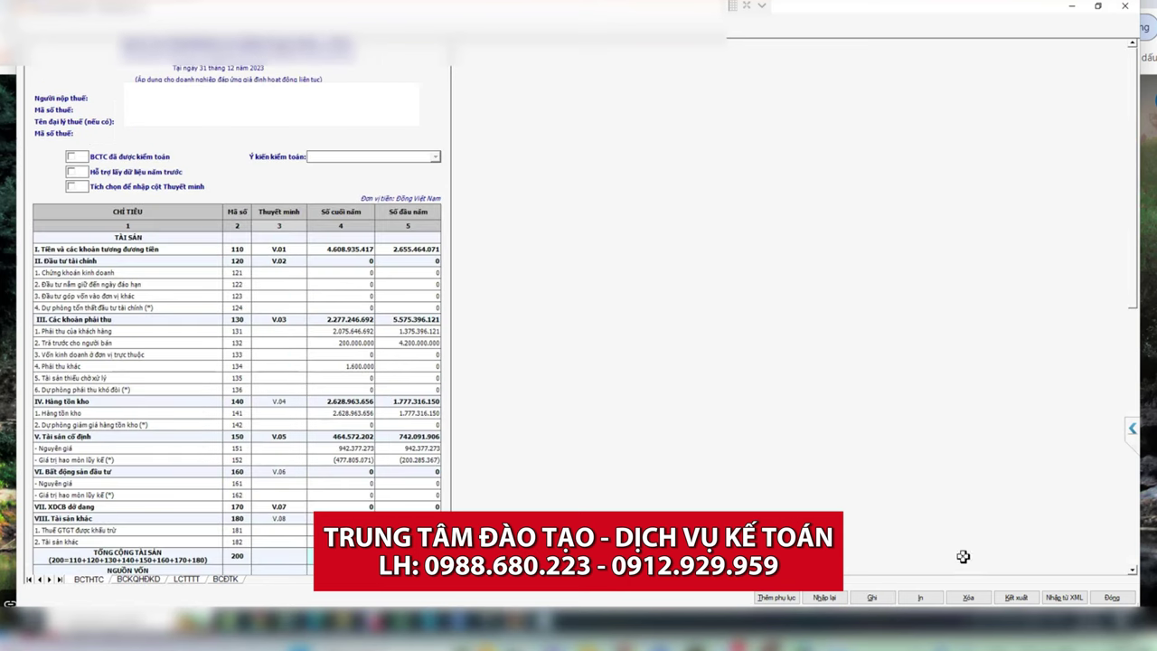
click(1016, 597)
key(Escape)
click(1028, 598)
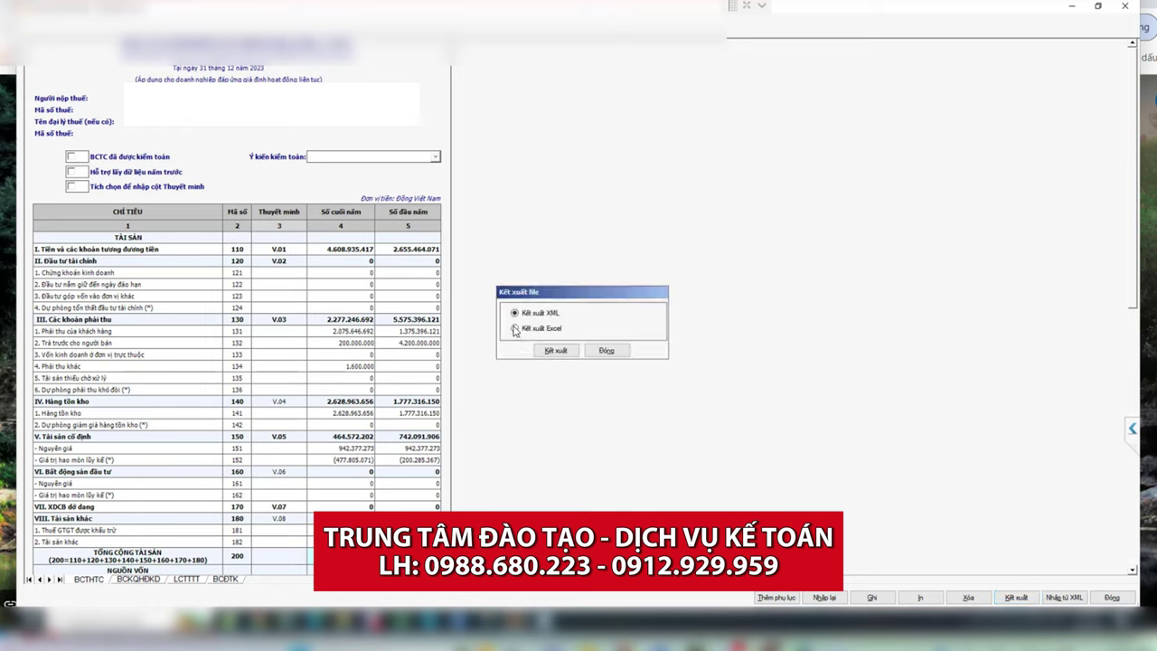
click(556, 352)
click(72, 109)
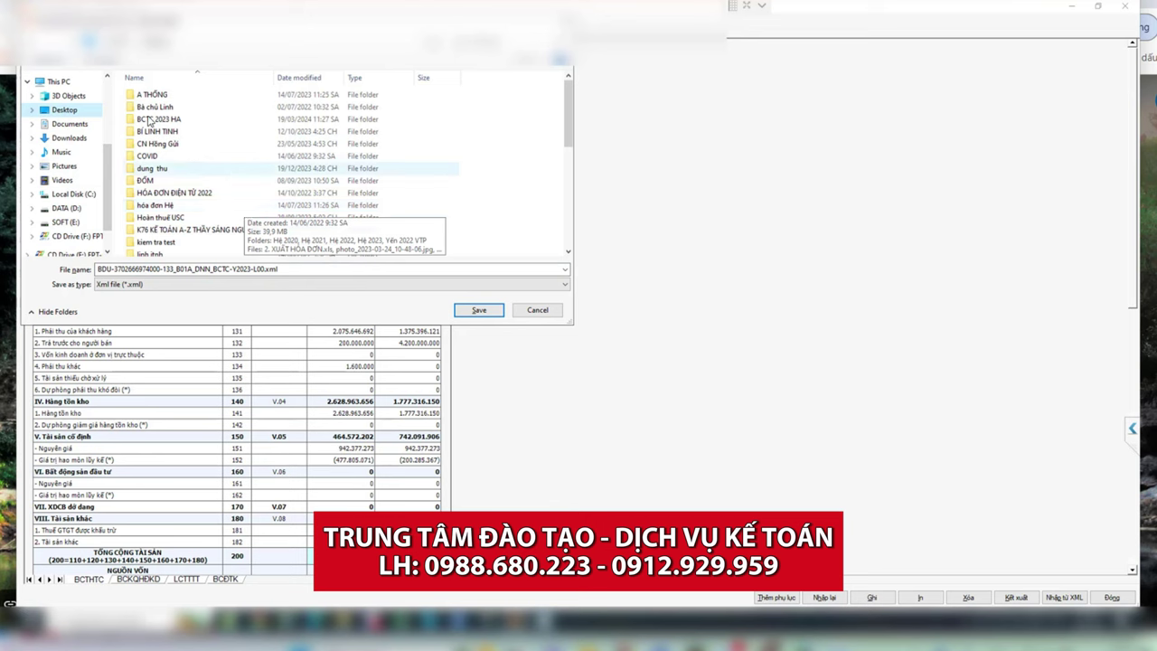
click(479, 309)
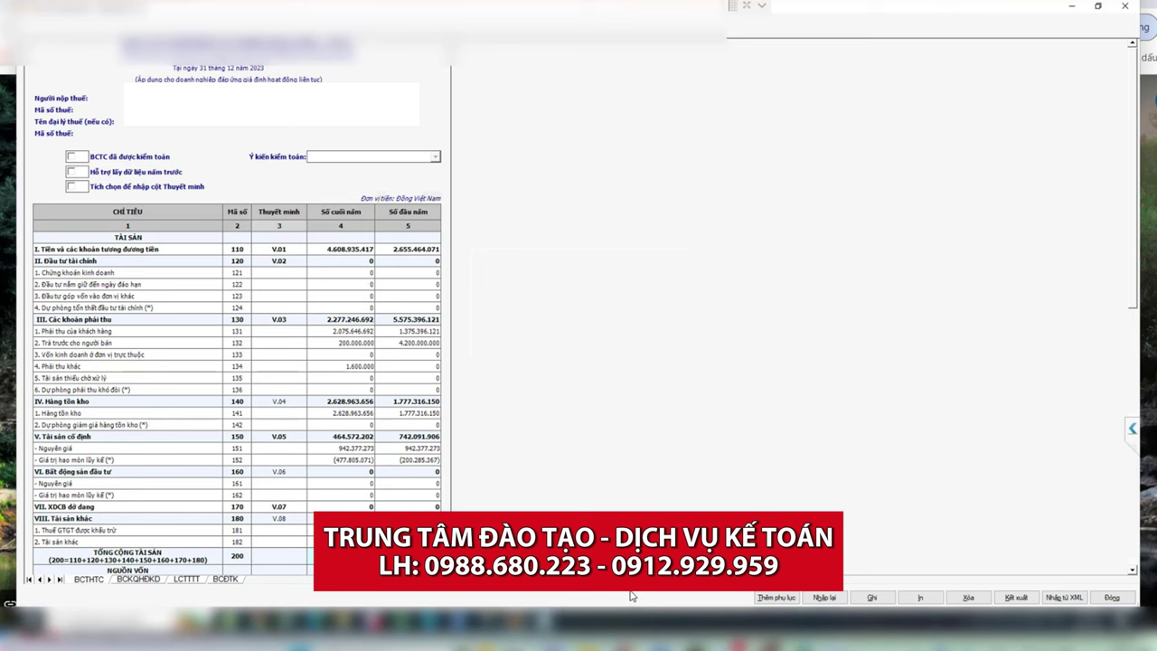
Minimize HTKK and load the online portal's page in Chrome.
click(1074, 8)
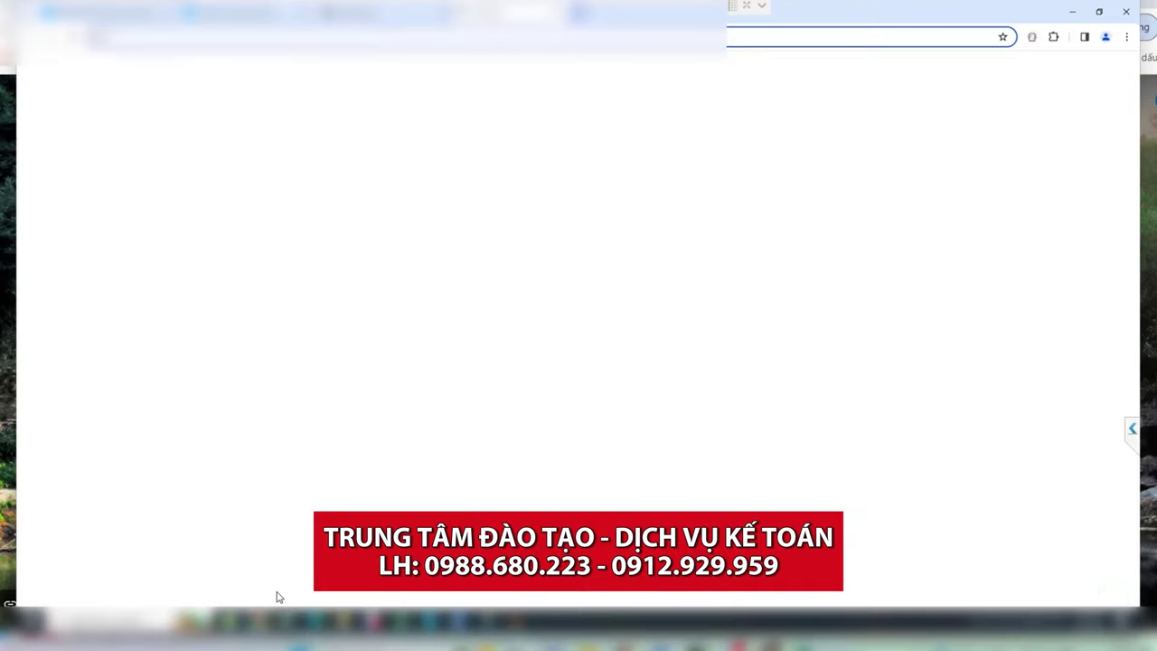
key(Left)
key(Return)
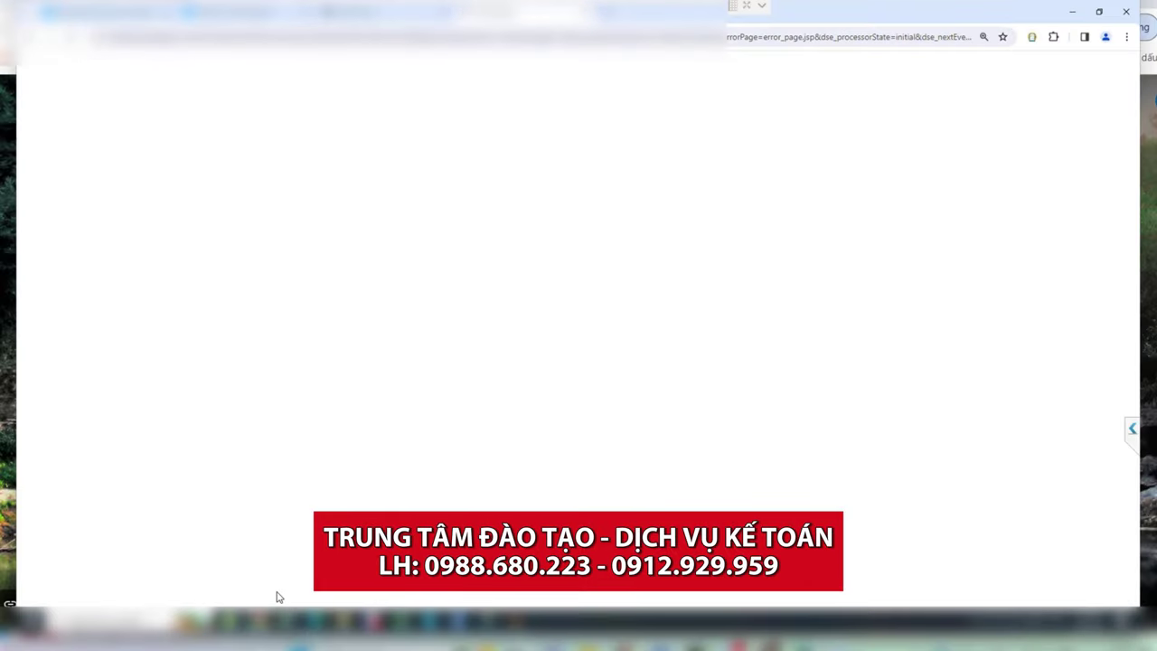